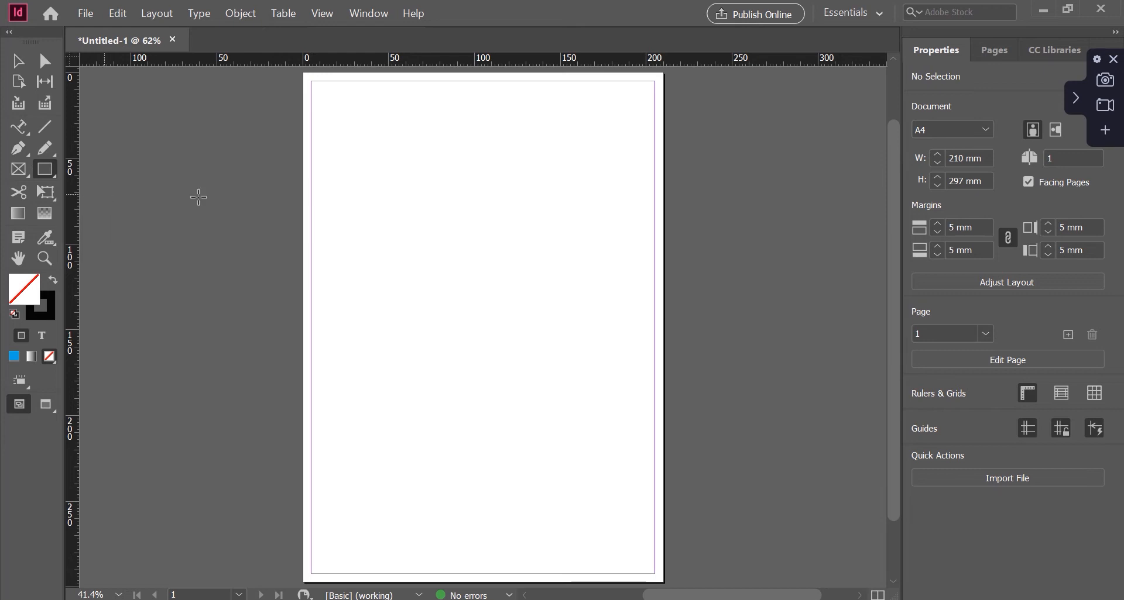
# - Try out the basic shape tools by drawing a square, a circle about 55 mm wide and a polygon down the page
pyautogui.moveTo(398, 122); pyautogui.dragTo(500, 224)
pyautogui.moveTo(49, 171); pyautogui.dragTo(100, 208)
pyautogui.moveTo(433, 269); pyautogui.dragTo(528, 362)
pyautogui.moveTo(46, 171); pyautogui.dragTo(96, 227)
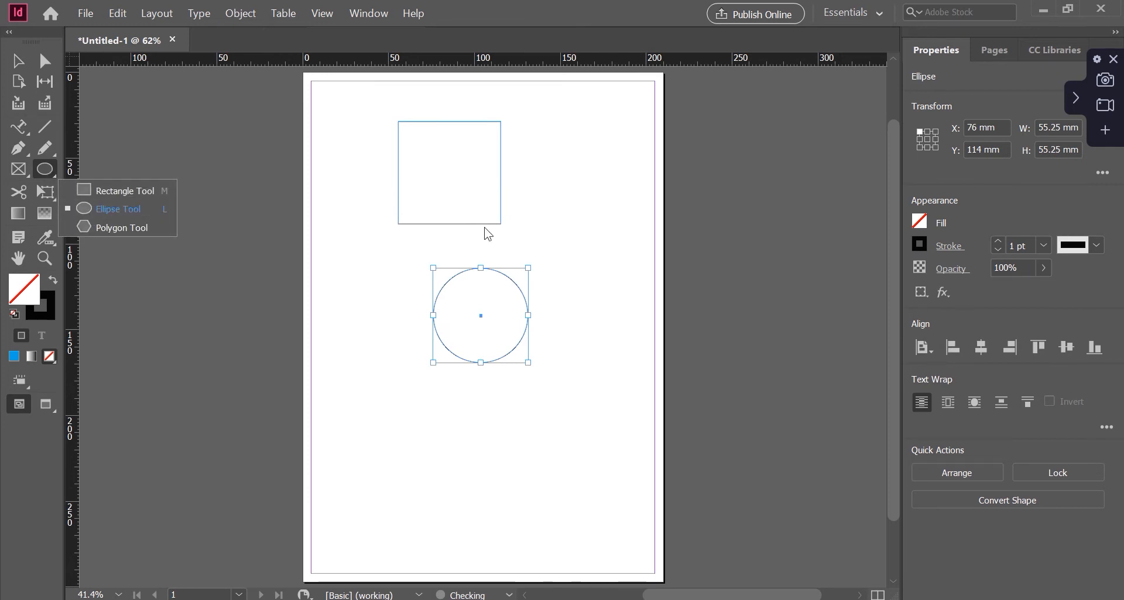
pyautogui.click(122, 227)
pyautogui.moveTo(419, 420); pyautogui.dragTo(526, 520)
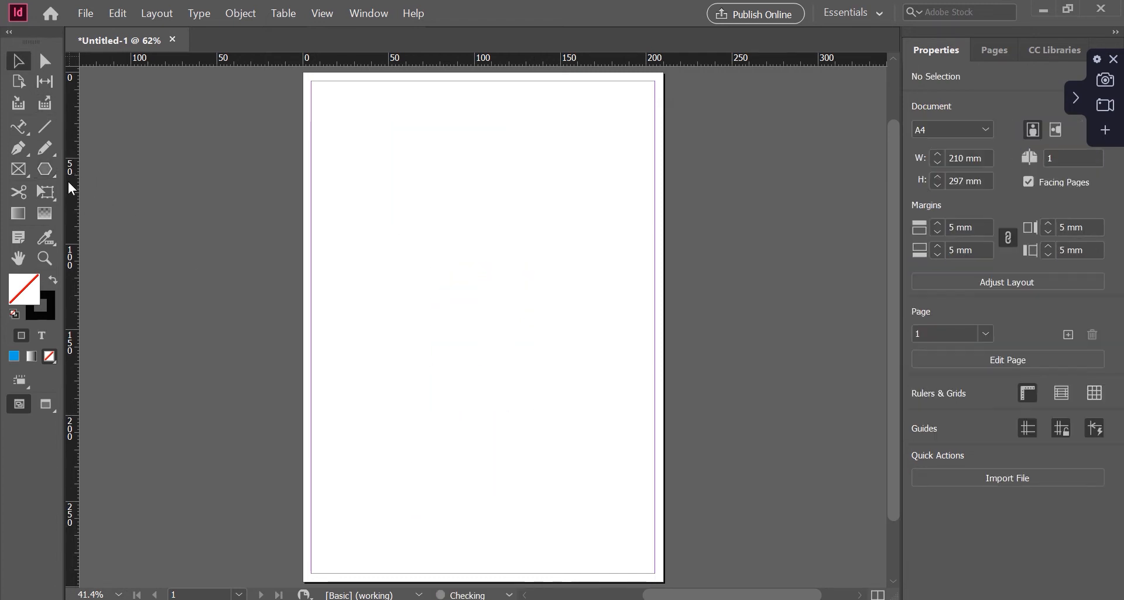
# - Draw a rectangle about 97 by 43 mm in the upper page and a square about 59.5 mm wide below it
pyautogui.click(45, 170)
pyautogui.click(99, 189)
pyautogui.moveTo(364, 145); pyautogui.dragTo(531, 219)
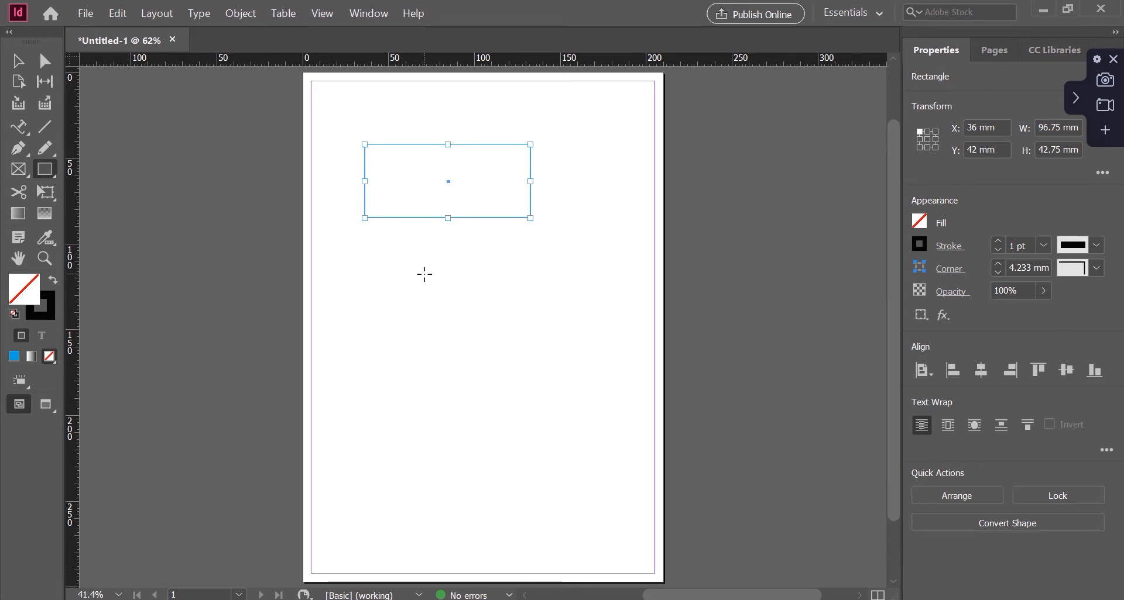
pyautogui.moveTo(423, 269); pyautogui.dragTo(527, 395)
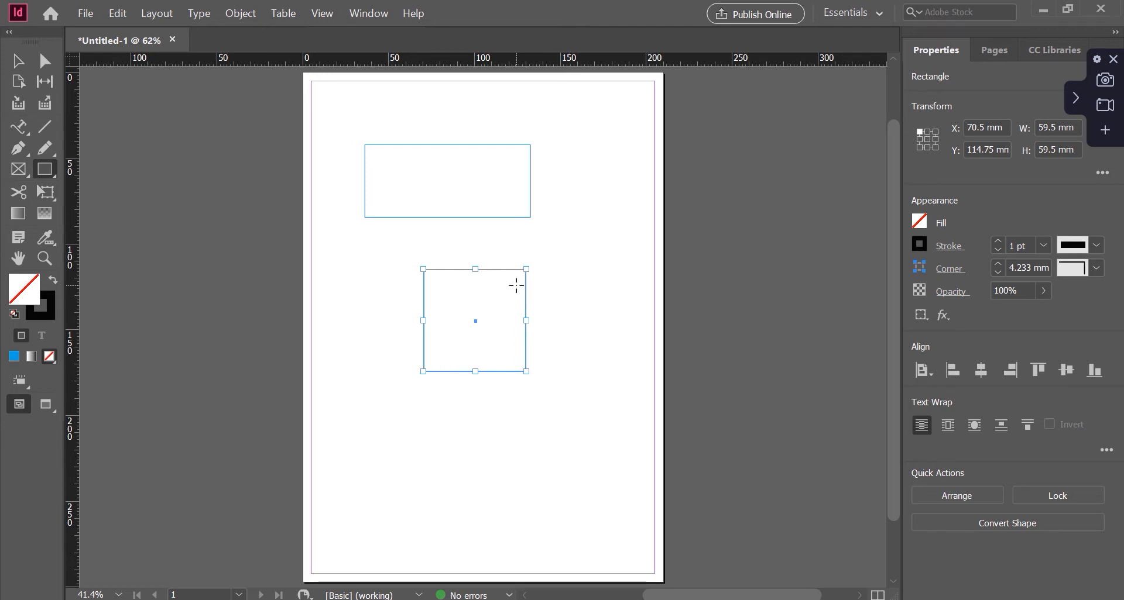
# - Fill the upper rectangle with the cyan swatch C=100 M=0 Y=0 K=0
pyautogui.click(18, 60)
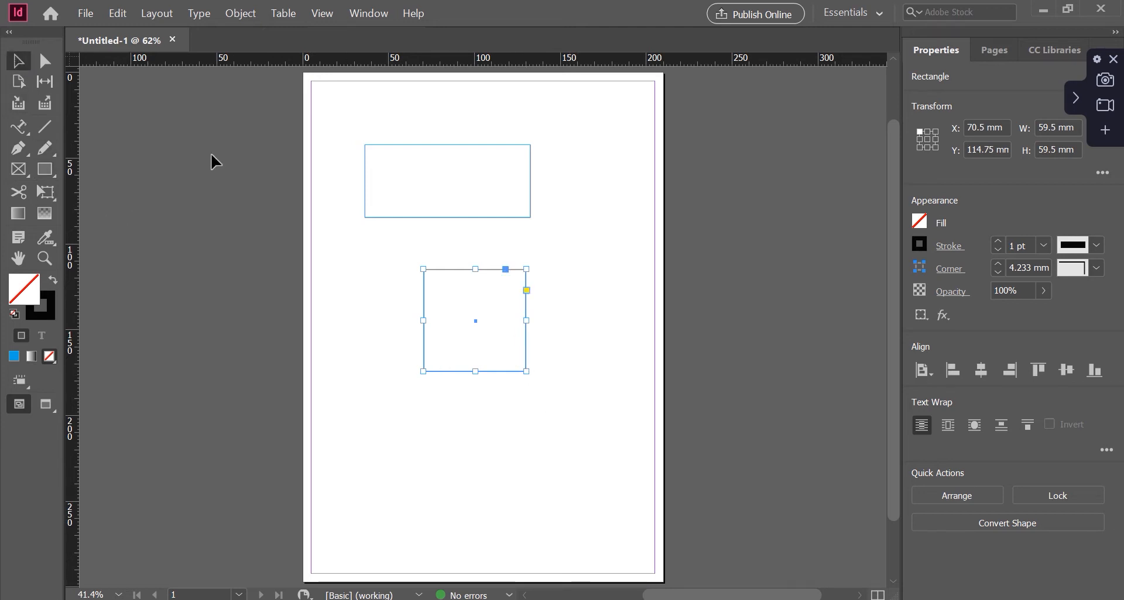
pyautogui.click(364, 175)
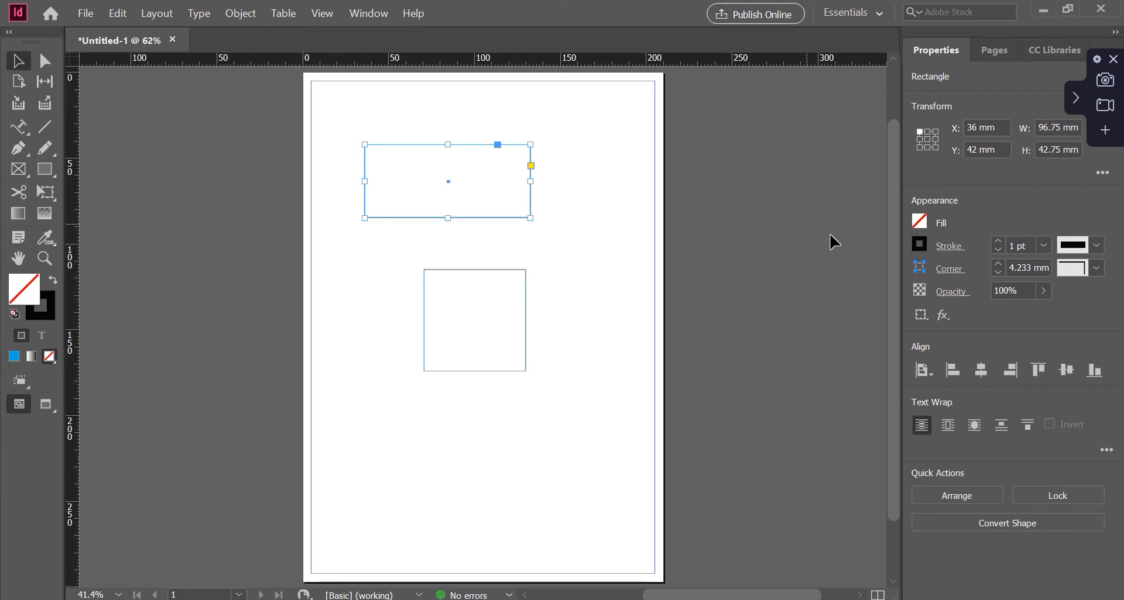
pyautogui.click(913, 224)
pyautogui.scroll(-1, 809, 420)
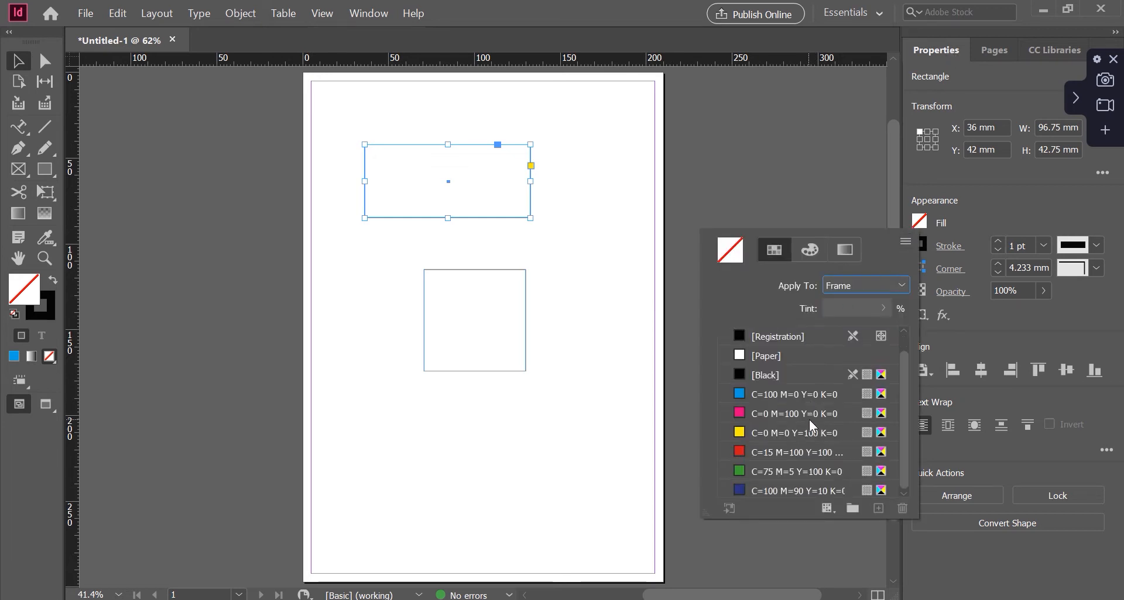
pyautogui.scroll(1, 809, 420)
pyautogui.scroll(-1, 810, 419)
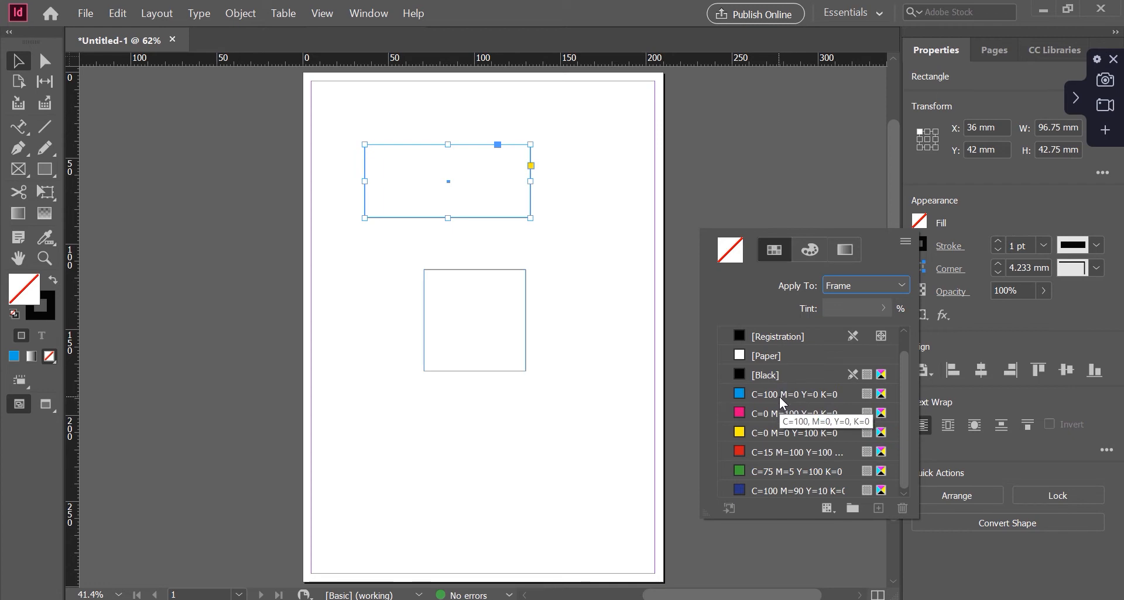
pyautogui.click(779, 396)
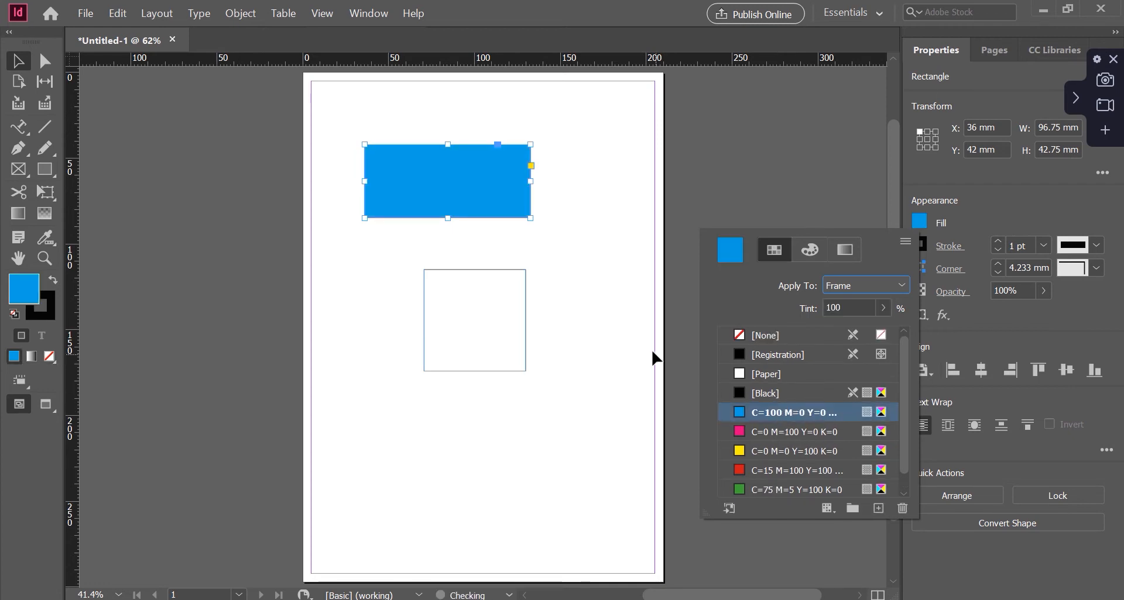
# - Set the upper rectangle's fill to a custom deep blue, RGB 0, 64, 202 (0040ca), in the Colour Picker
pyautogui.doubleClick(16, 291)
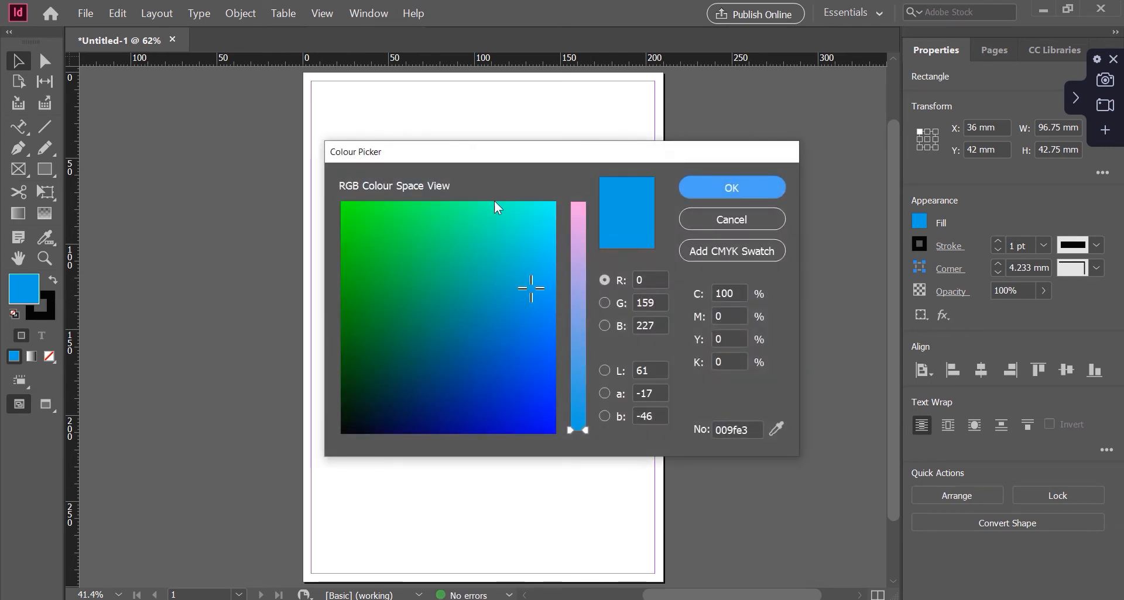
pyautogui.moveTo(525, 151); pyautogui.dragTo(775, 175)
pyautogui.moveTo(782, 316)
pyautogui.mouseDown()
pyautogui.moveTo(773, 266)
pyautogui.moveTo(760, 398)
pyautogui.mouseUp()
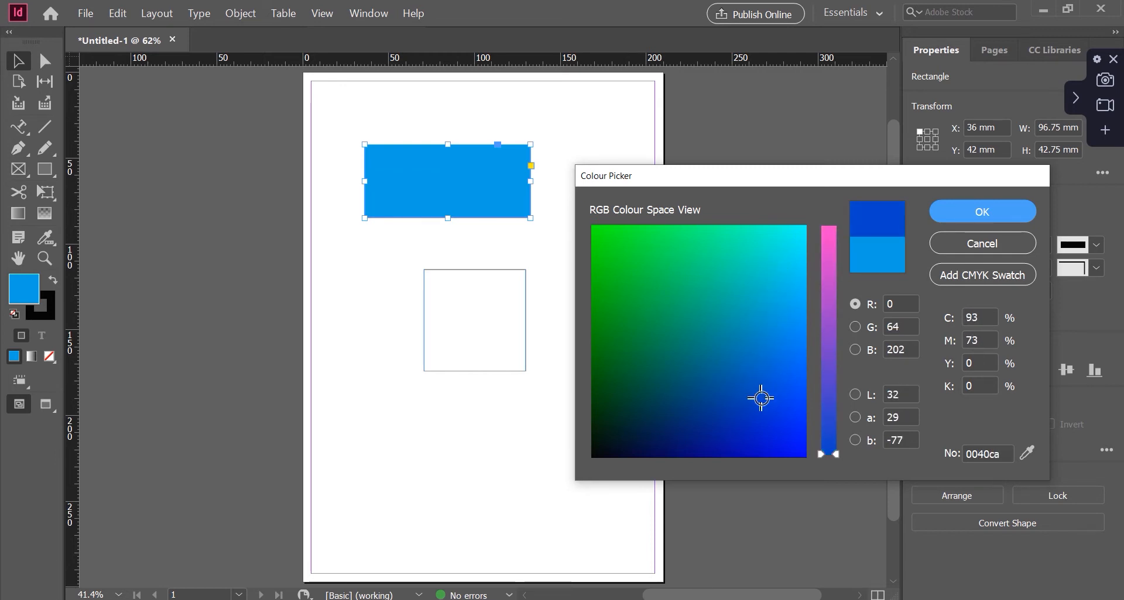
pyautogui.click(950, 216)
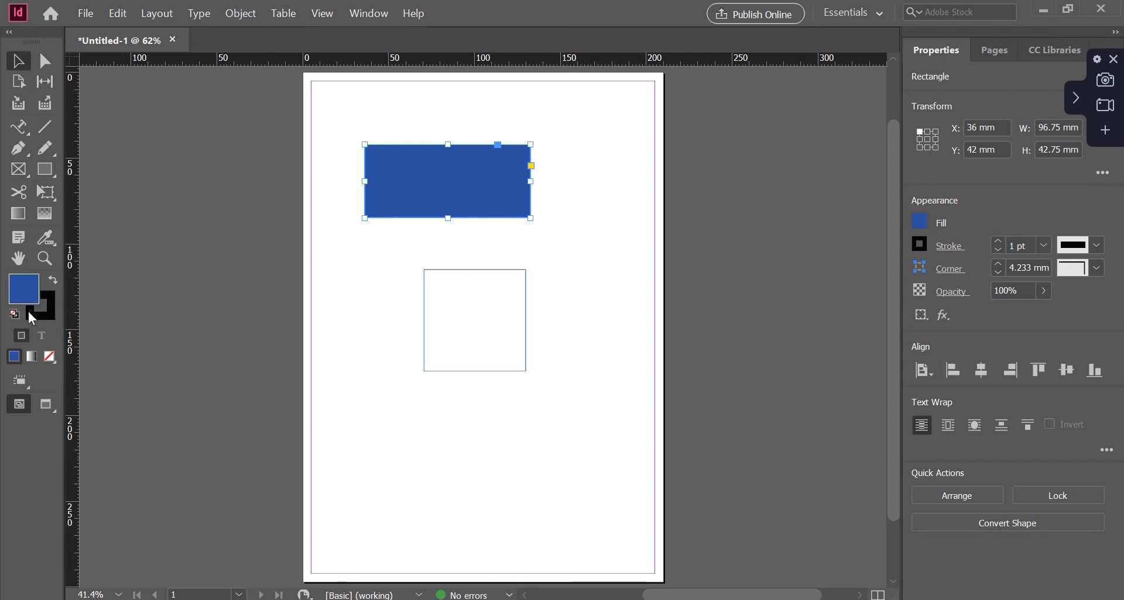
pyautogui.click(553, 216)
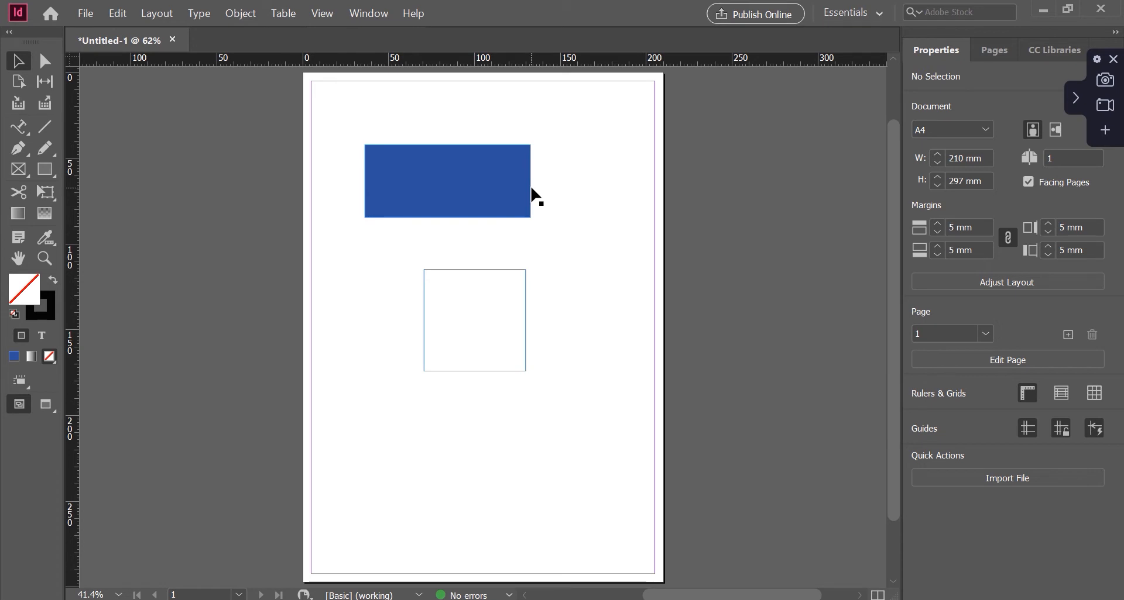
pyautogui.click(491, 191)
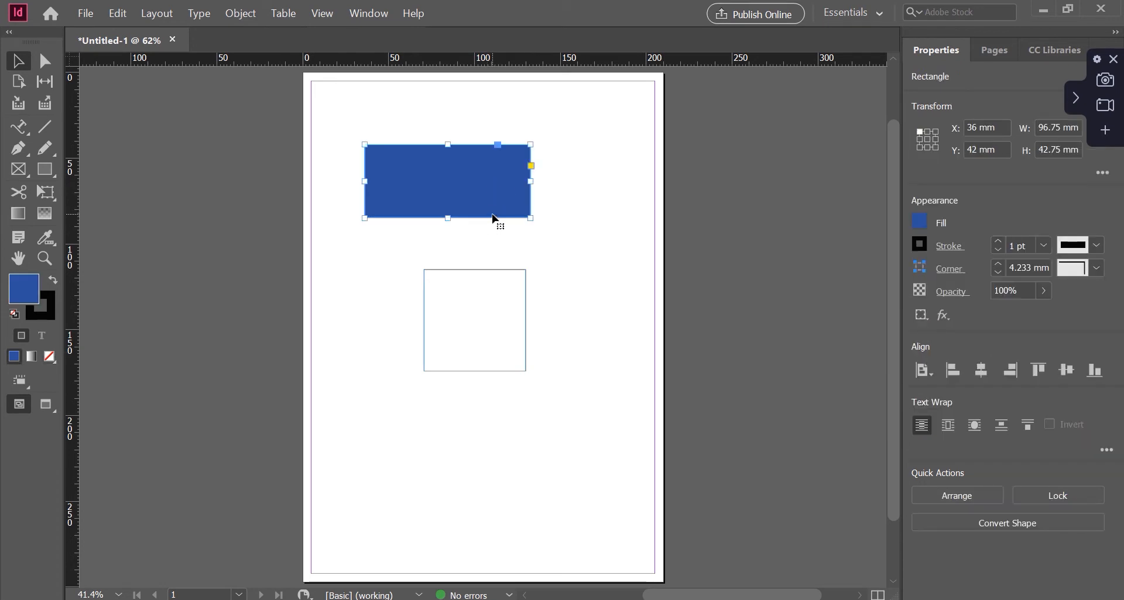
pyautogui.click(556, 205)
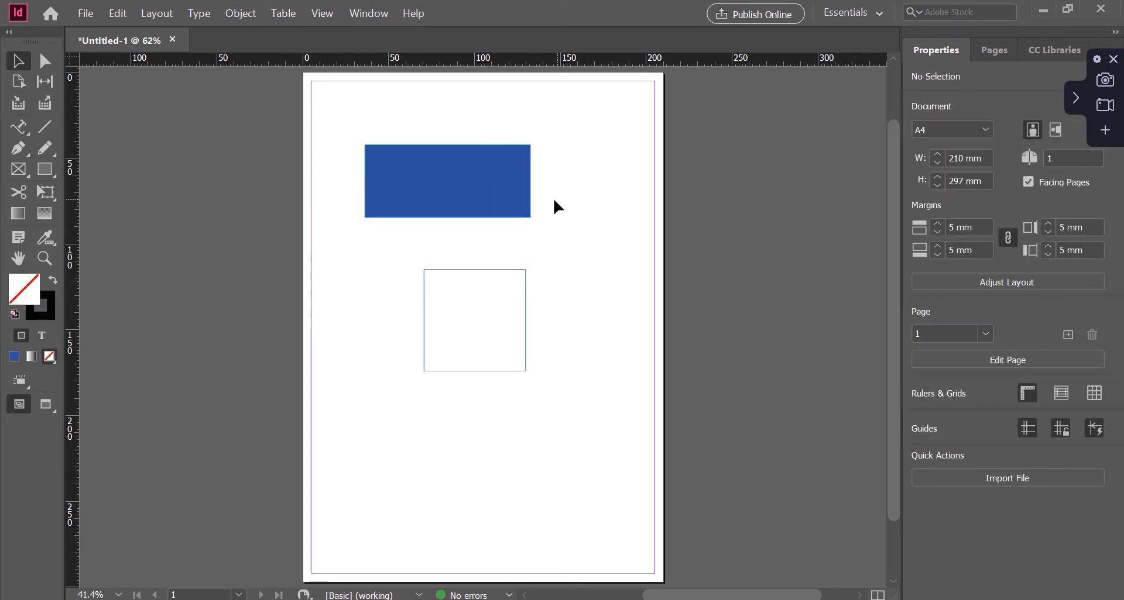
# - Increase the blue rectangle's stroke weight to 10 pt
pyautogui.click(519, 200)
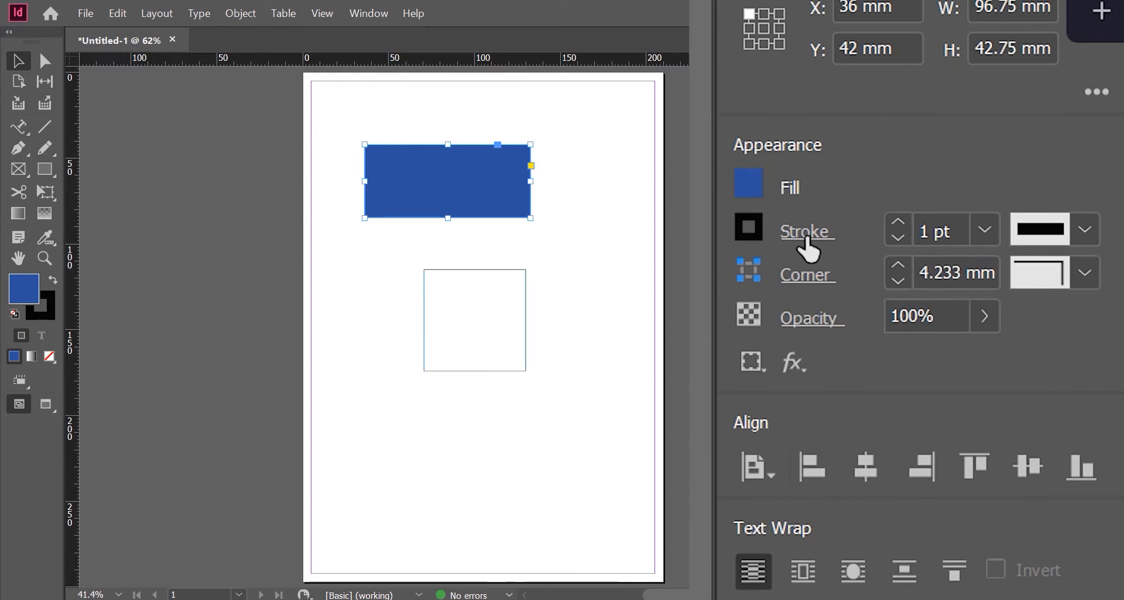
pyautogui.click(897, 222)
pyautogui.click(897, 222)
pyautogui.click(897, 222)
pyautogui.click(897, 223)
pyautogui.click(897, 222)
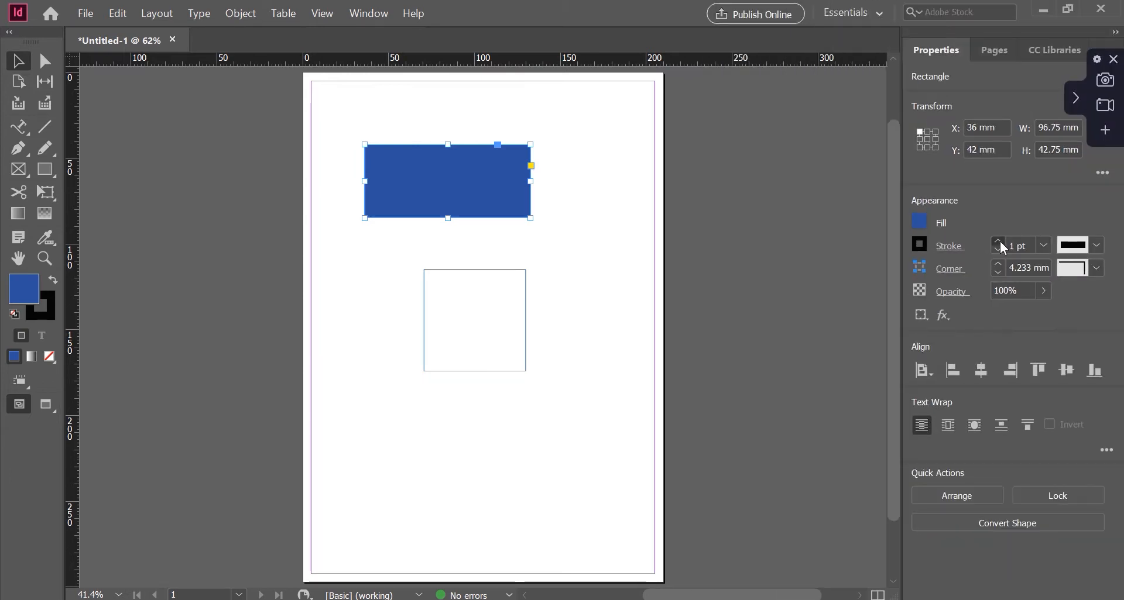
pyautogui.click(998, 241)
pyautogui.click(998, 241)
pyautogui.click(998, 241)
pyautogui.click(998, 241)
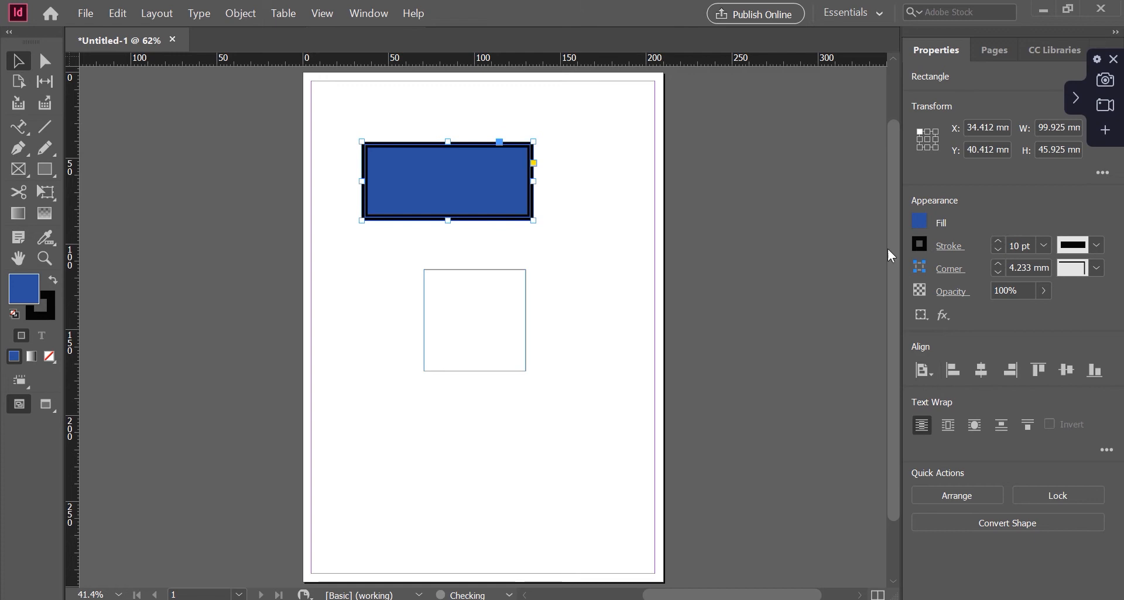
# - Deselect the rectangle and preview the page in full-screen presentation mode, returning to the editing view
pyautogui.click(620, 264)
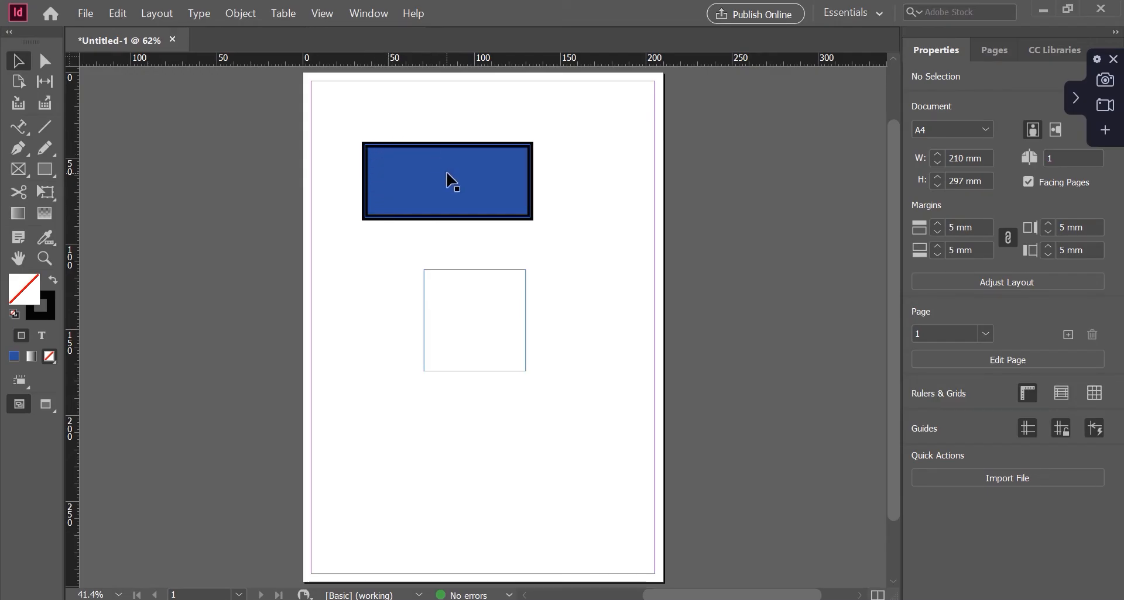
pyautogui.hotkey('shift', 'w')
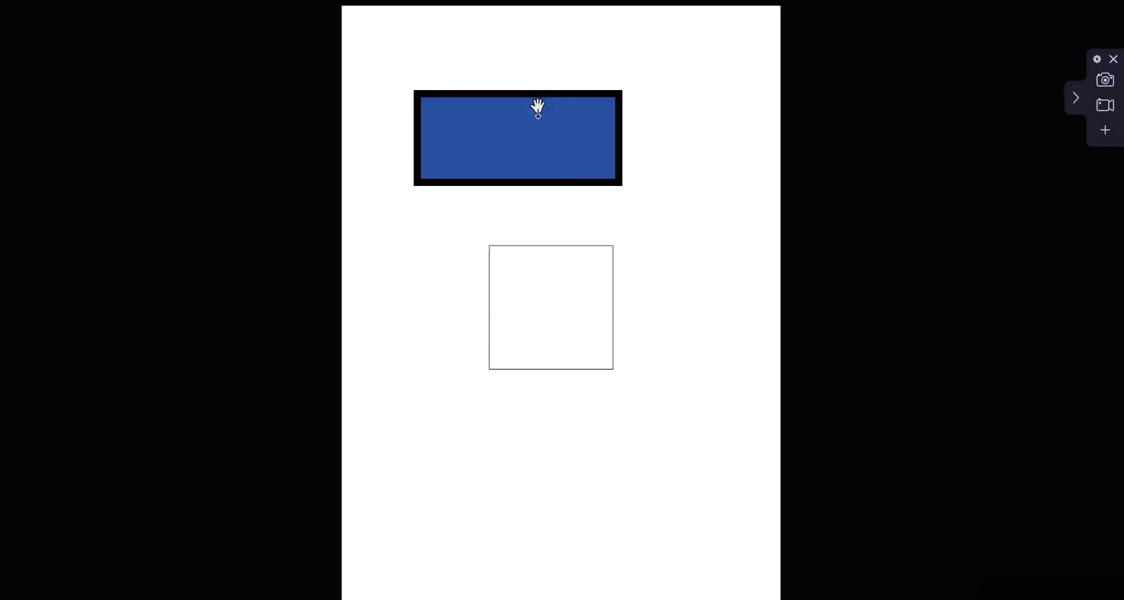
pyautogui.press('Escape')
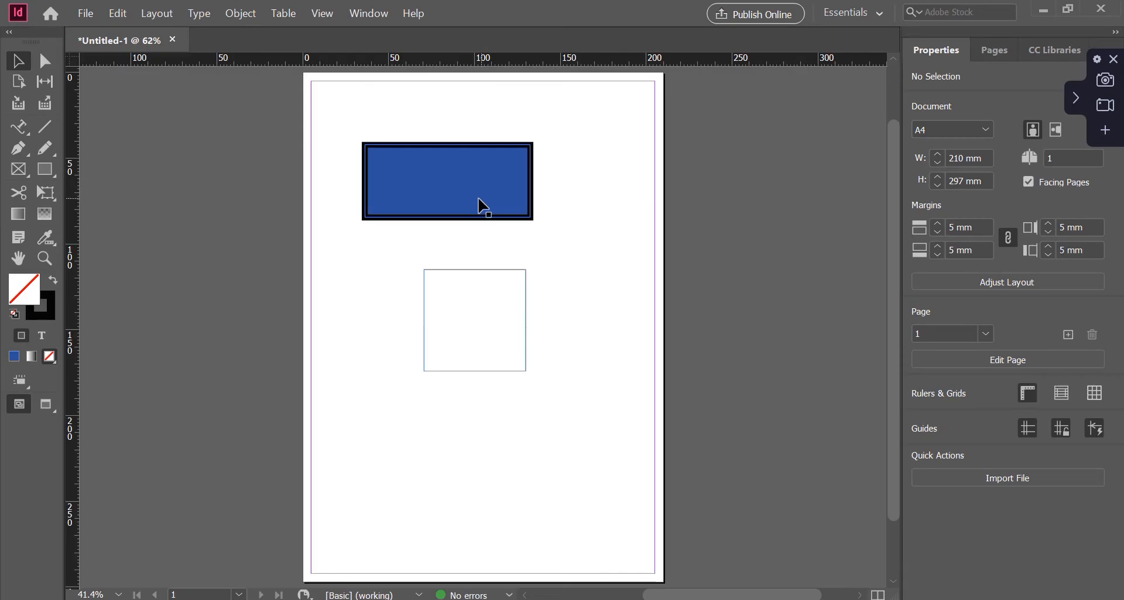
# - Turn on Overprint Preview for the document and leave the blue rectangle deselected
pyautogui.click(425, 154)
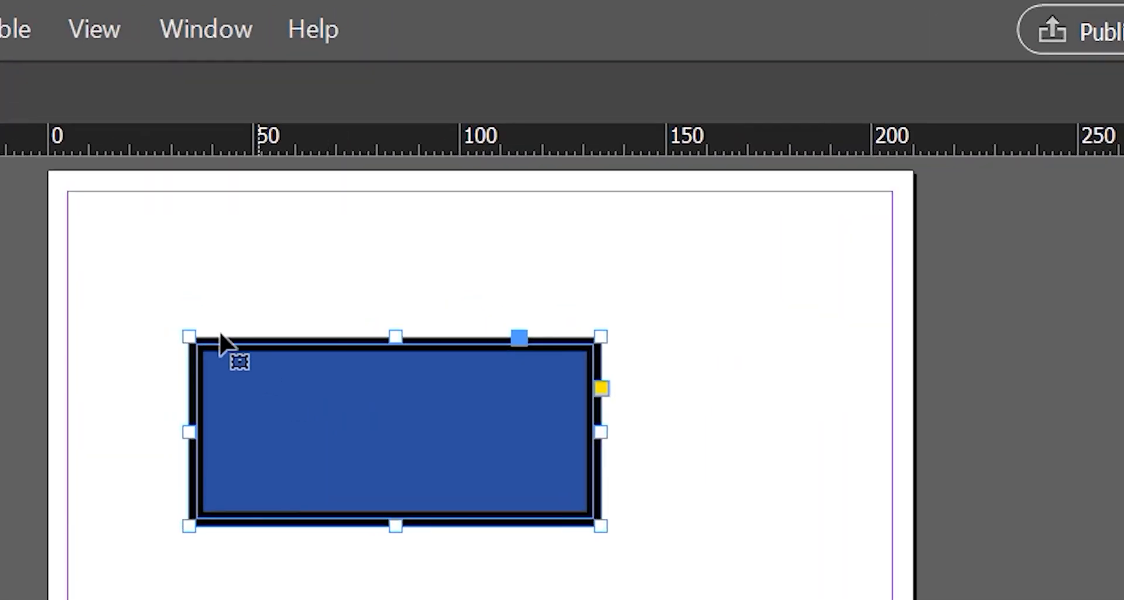
pyautogui.click(79, 36)
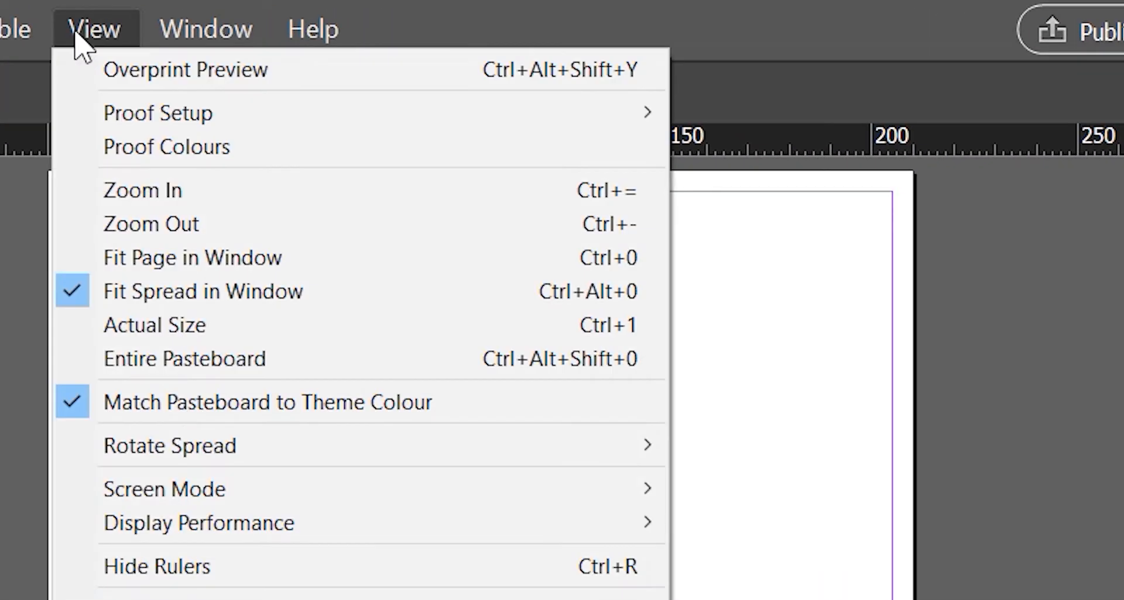
pyautogui.click(108, 75)
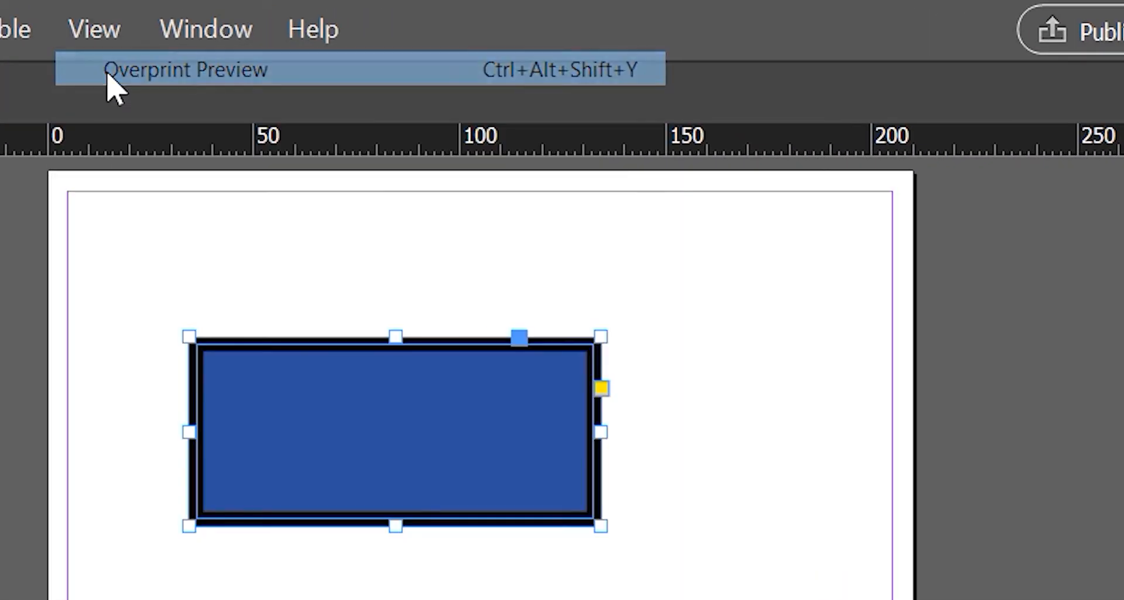
pyautogui.click(716, 521)
pyautogui.click(602, 401)
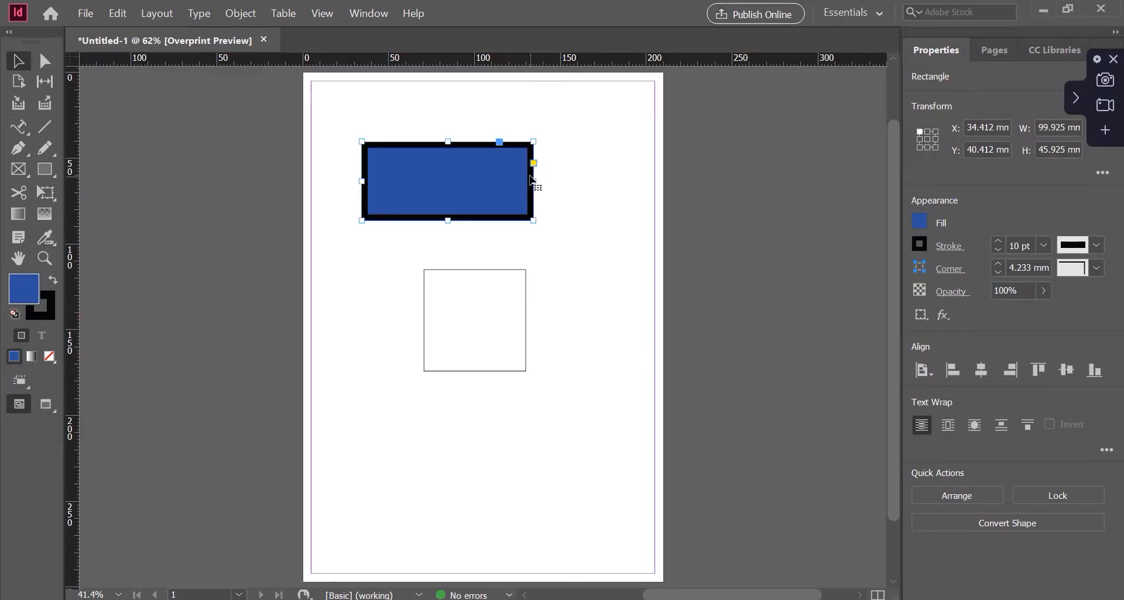
pyautogui.click(559, 164)
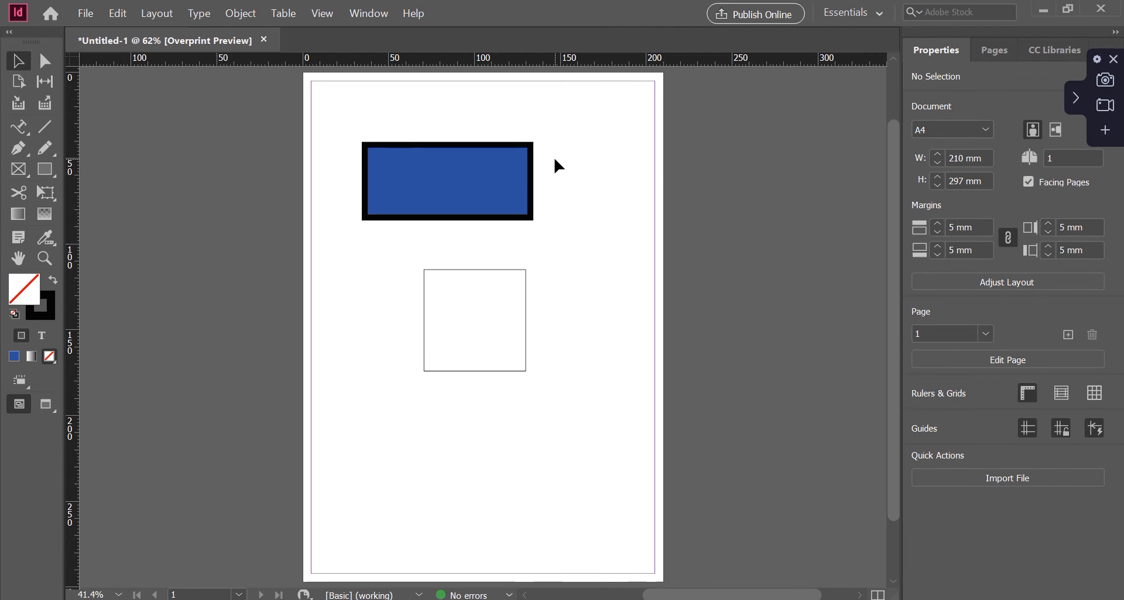
# - Check the bordered rectangle in presentation mode twice, returning to the editing view each time
pyautogui.hotkey('shift', 'w')
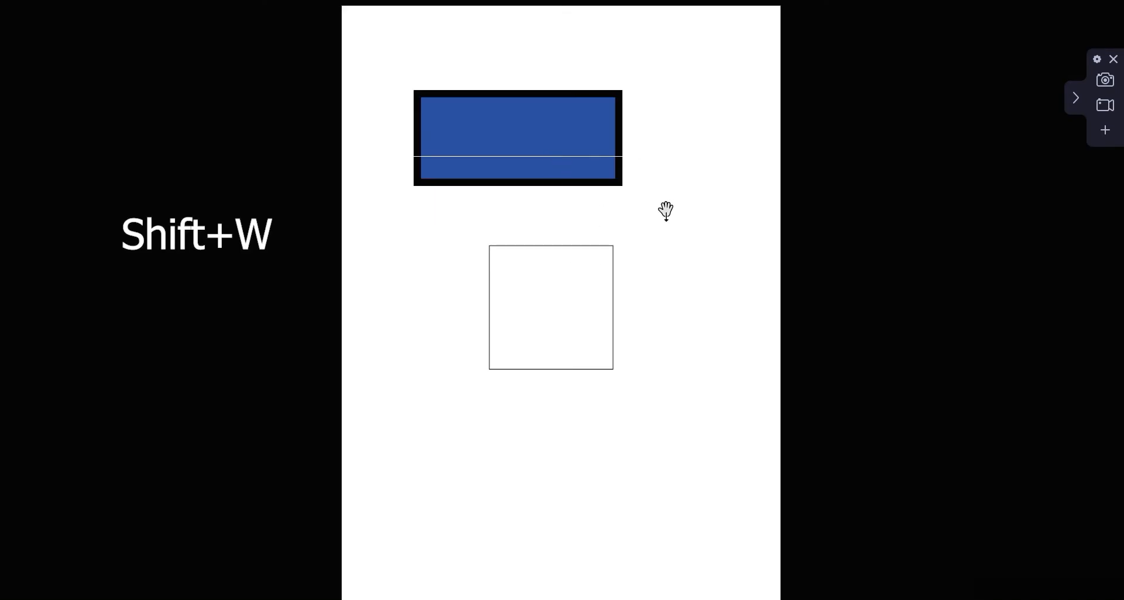
pyautogui.hotkey('shift', 'w')
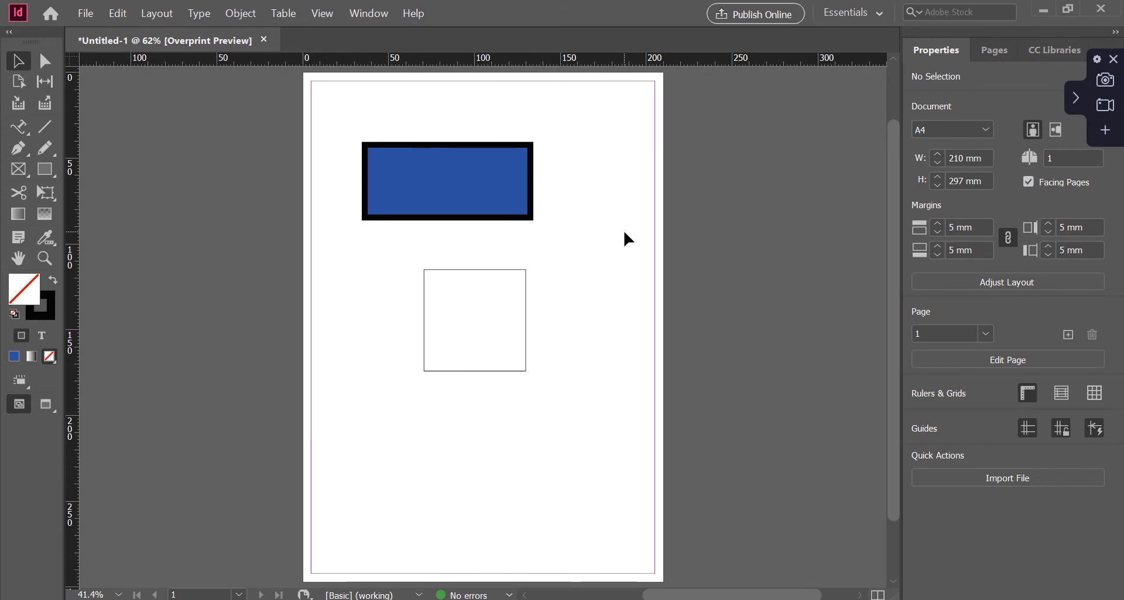
pyautogui.hotkey('shift', 'w')
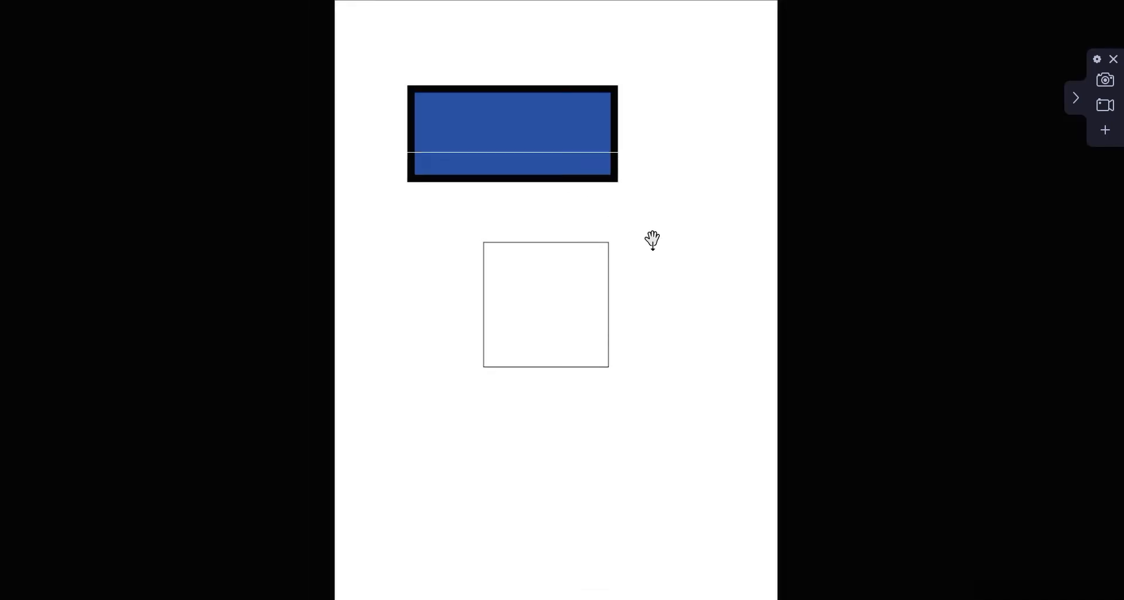
pyautogui.hotkey('shift', 'w')
# - Set the blue rectangle's stroke to a custom bright green, RGB 28, 254, 59 (1cfe3b), in the Colour Picker
pyautogui.click(513, 228)
pyautogui.click(509, 224)
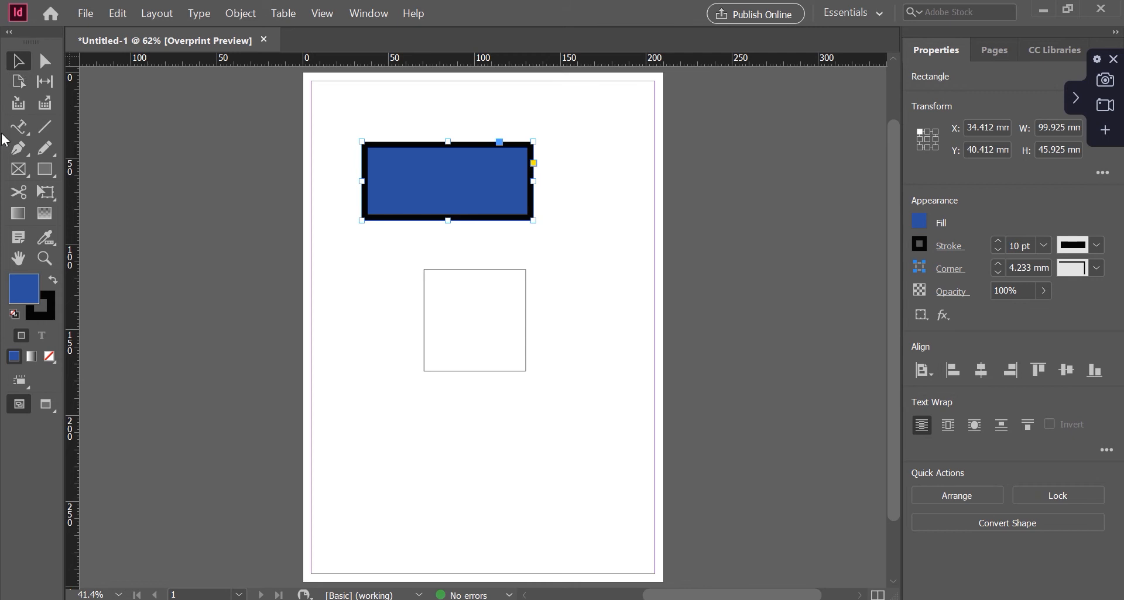
pyautogui.doubleClick(46, 314)
pyautogui.moveTo(669, 294); pyautogui.dragTo(630, 225)
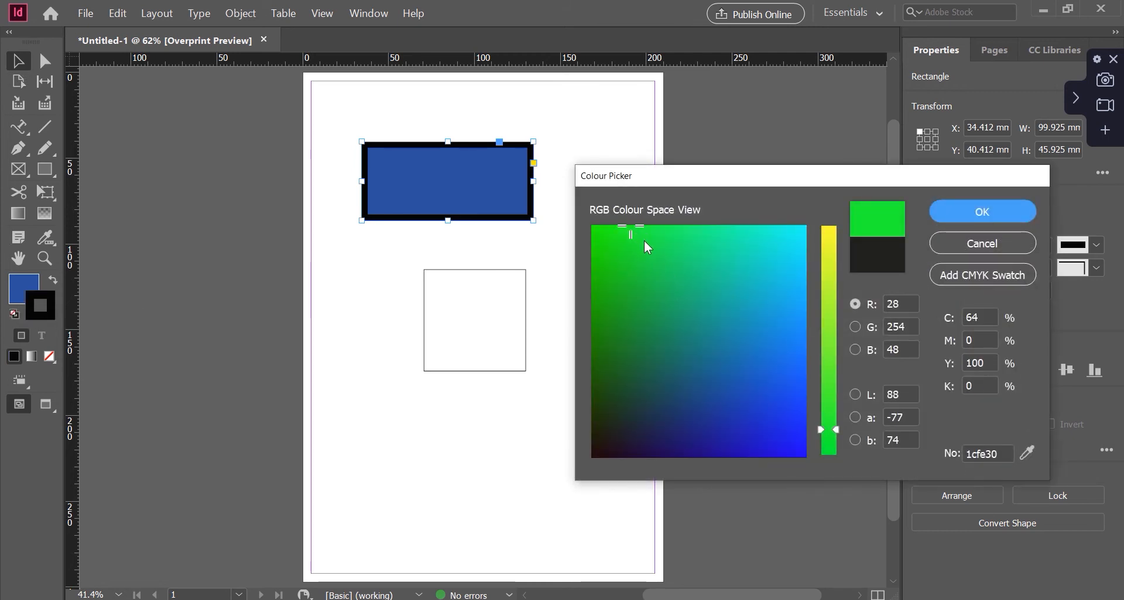
pyautogui.moveTo(667, 283); pyautogui.dragTo(635, 233)
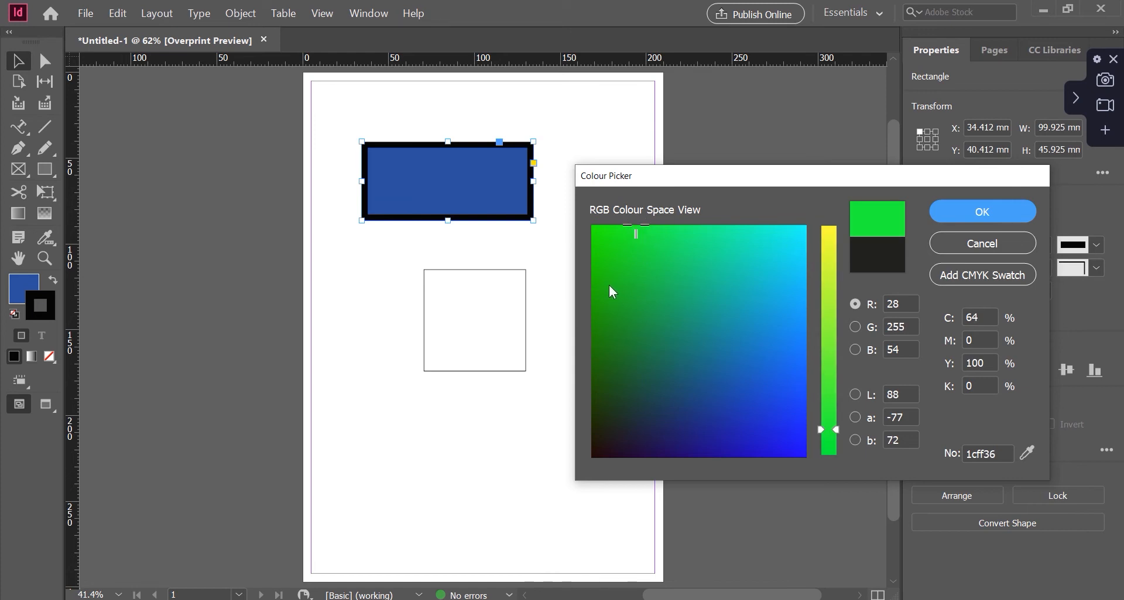
pyautogui.moveTo(652, 288); pyautogui.dragTo(640, 235)
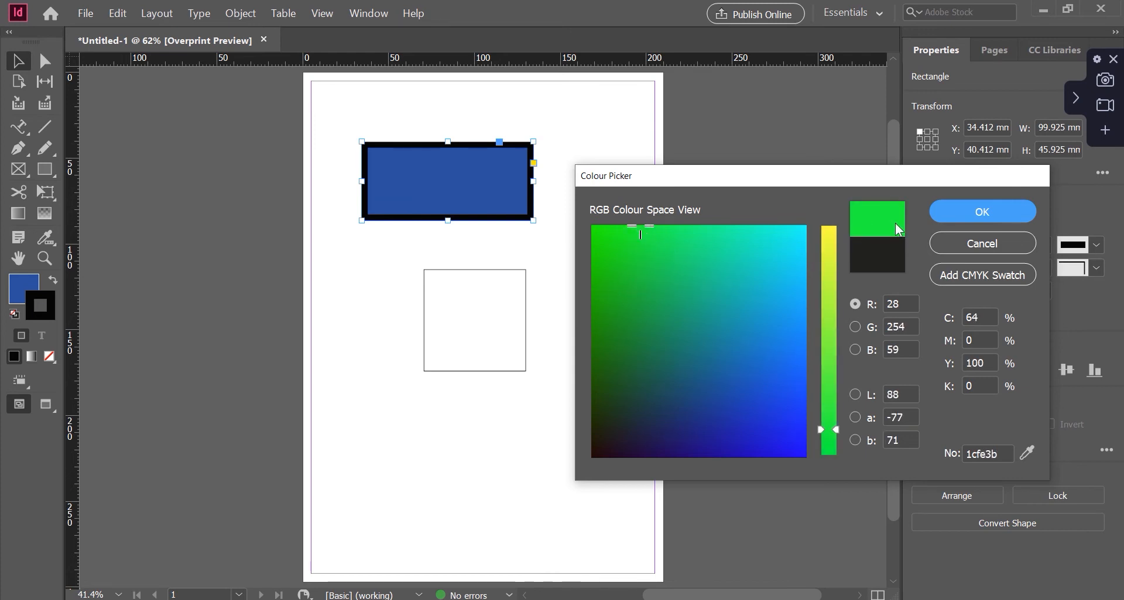
pyautogui.click(962, 214)
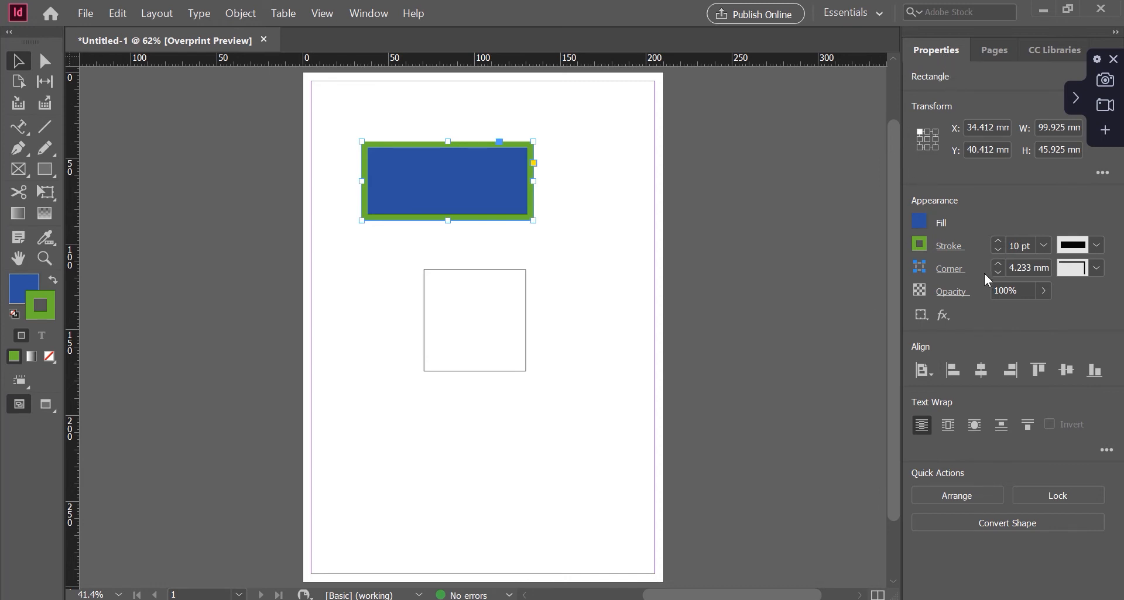
# - Set the blue rectangle's stroke colour to the [Black] swatch and deselect the rectangle
pyautogui.click(925, 244)
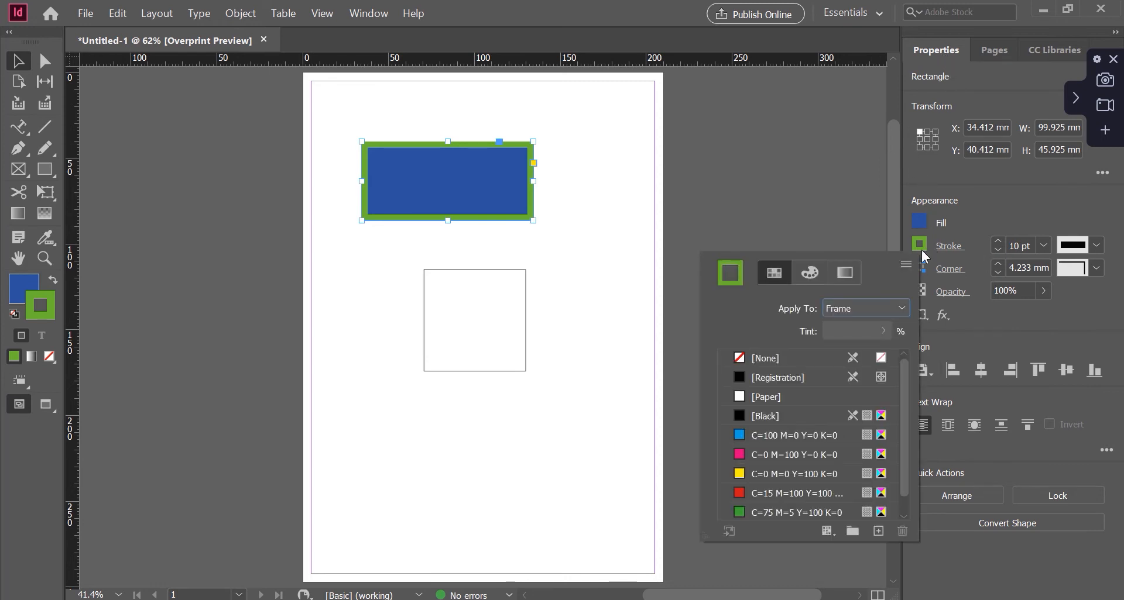
pyautogui.click(773, 418)
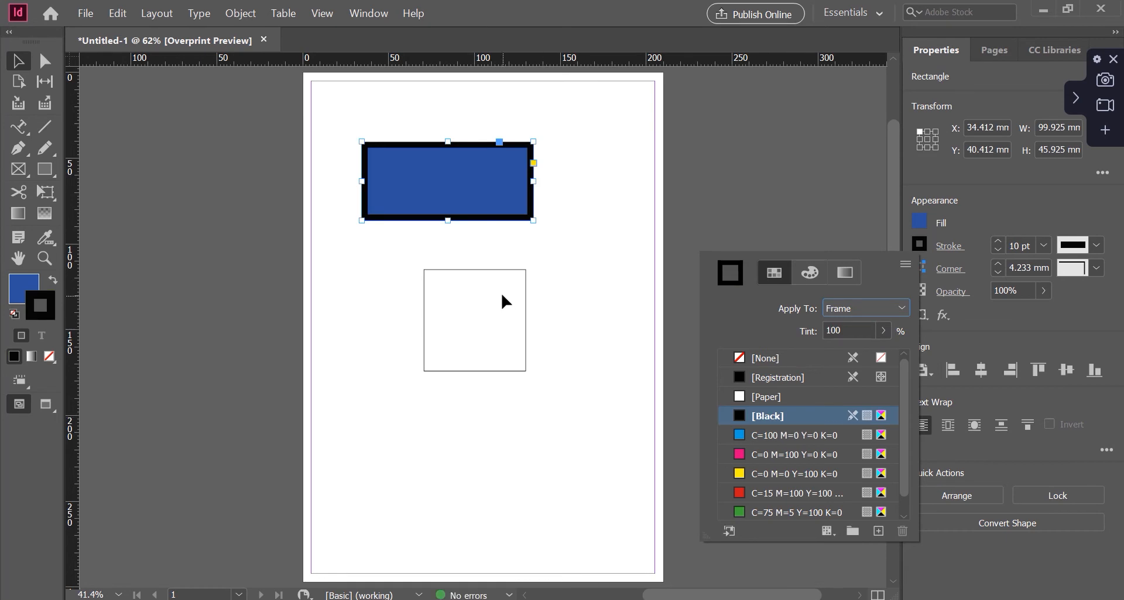
pyautogui.click(553, 266)
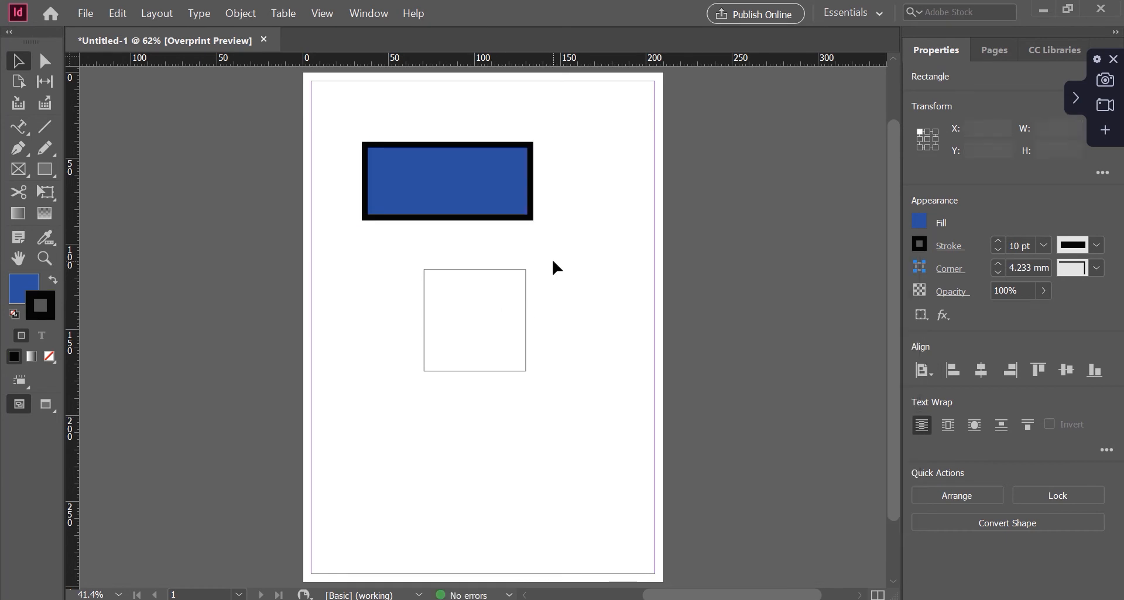
# - Draw an unfilled ellipse about 113 mm wide and 43 mm high below the square
pyautogui.click(44, 169)
pyautogui.click(88, 208)
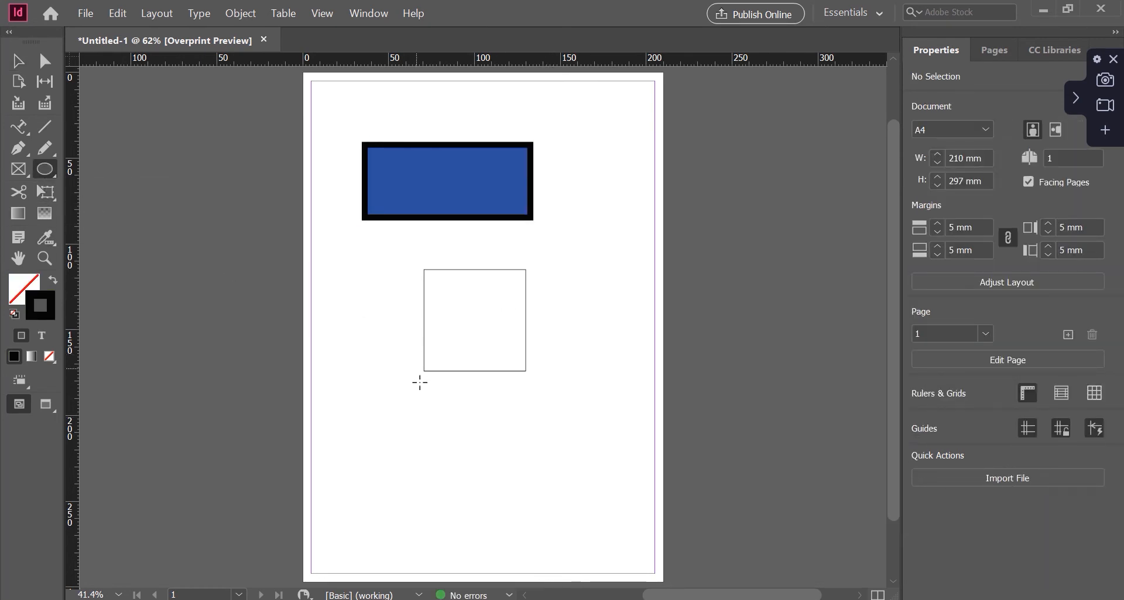
pyautogui.moveTo(373, 392); pyautogui.dragTo(568, 465)
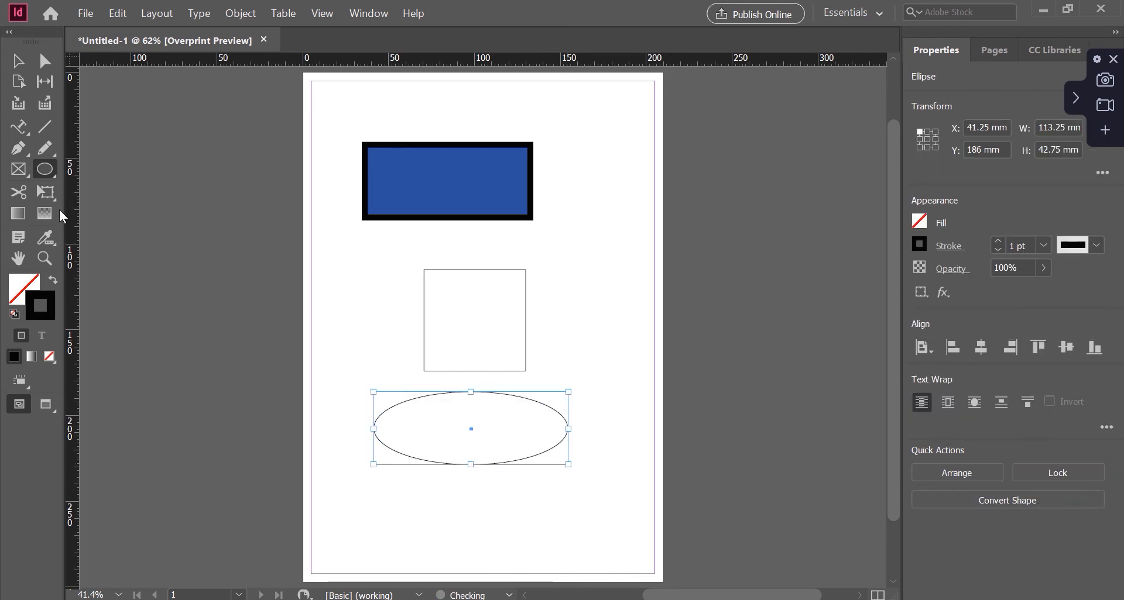
# - Draw a circle about 52.5 mm across beside the square and a hexagon about 37.5 mm wide near the page's upper-right corner
pyautogui.click(45, 170)
pyautogui.click(94, 210)
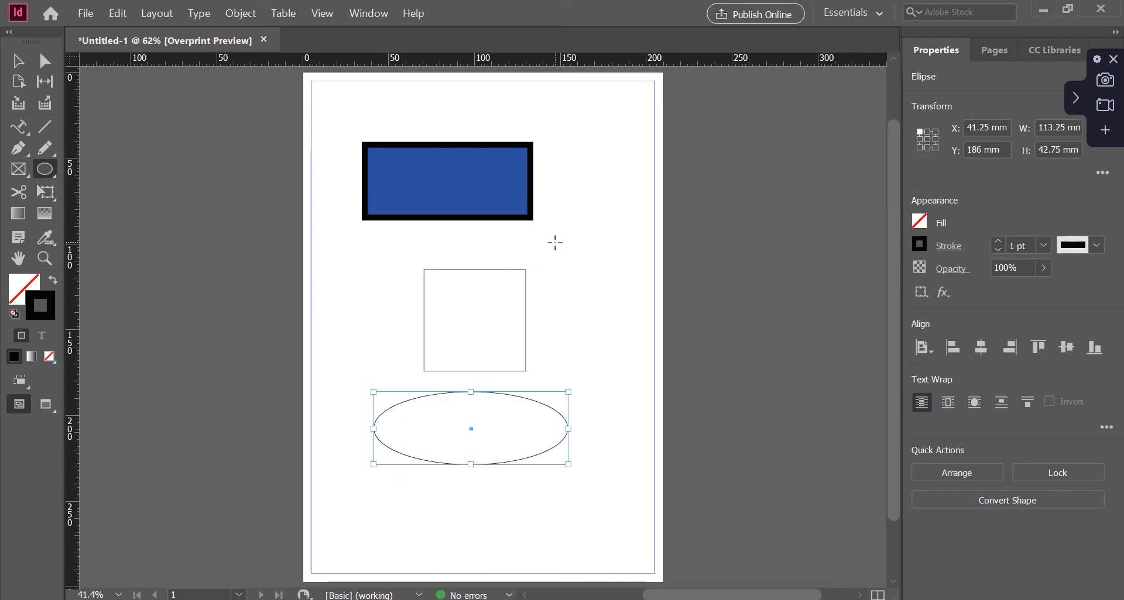
pyautogui.moveTo(555, 242); pyautogui.dragTo(646, 333)
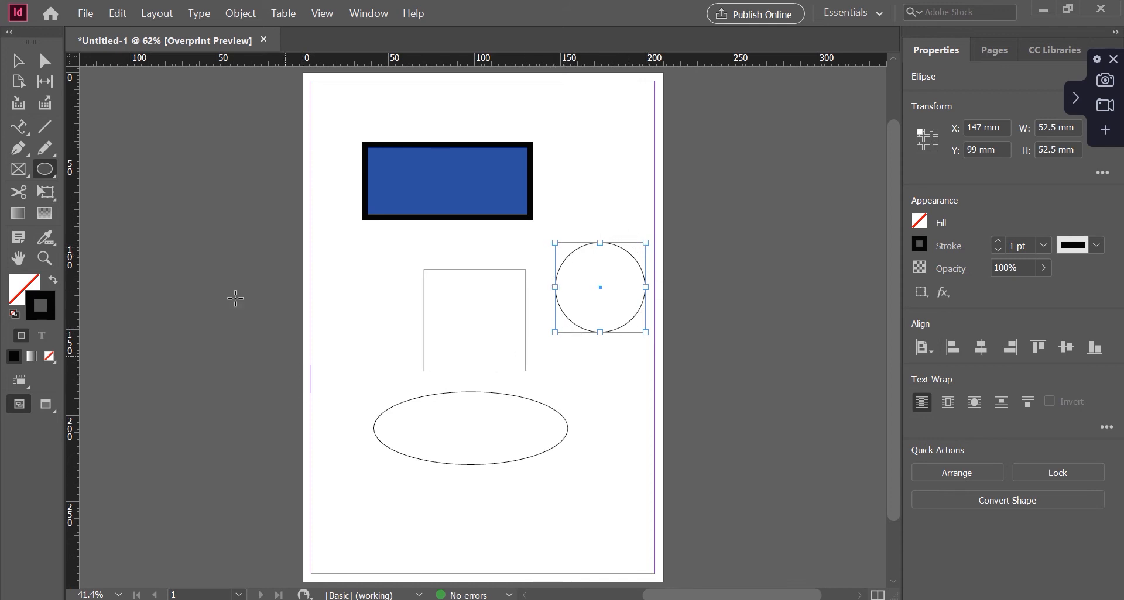
pyautogui.moveTo(48, 177); pyautogui.dragTo(93, 224)
pyautogui.moveTo(568, 118)
pyautogui.mouseDown()
pyautogui.moveTo(609, 168)
pyautogui.moveTo(634, 184)
pyautogui.moveTo(632, 175)
pyautogui.mouseUp()
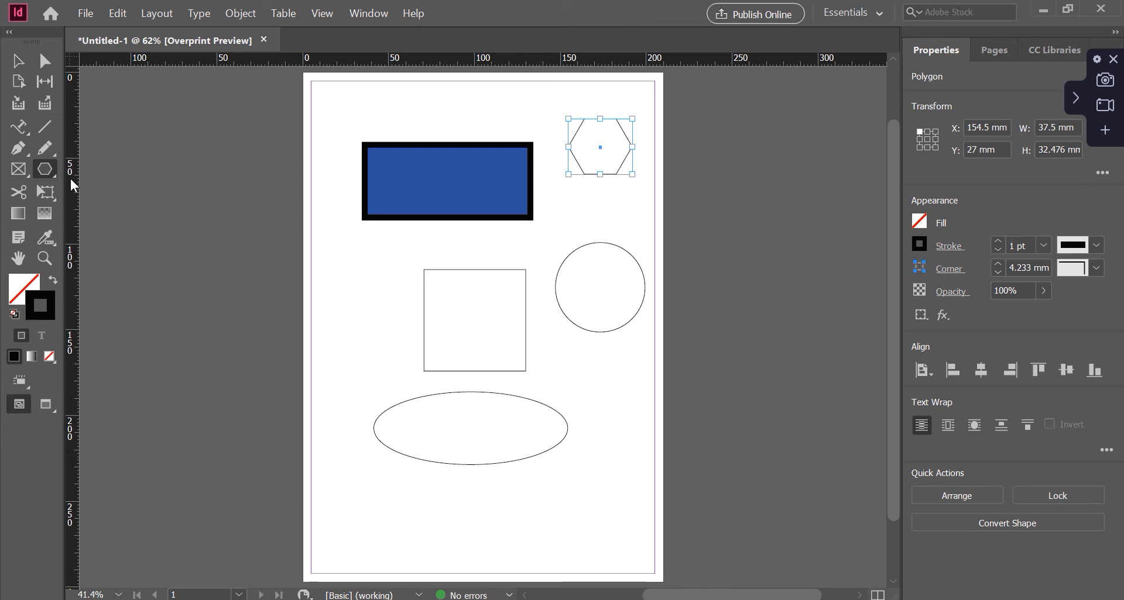
# - Create a five-sided polygon 5 mm wide and 5 mm high on the pasteboard beside the page's left edge
pyautogui.click(48, 170)
pyautogui.click(111, 228)
pyautogui.hotkey('ctrl', 'shift', 'a')
pyautogui.click(219, 191)
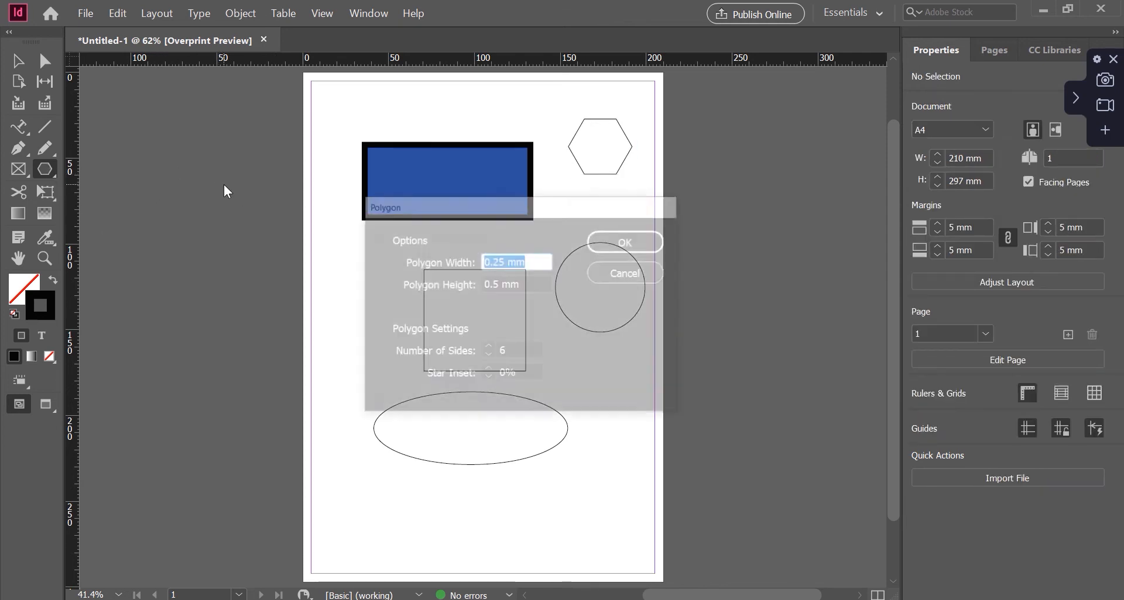
pyautogui.write('0.25 mm')
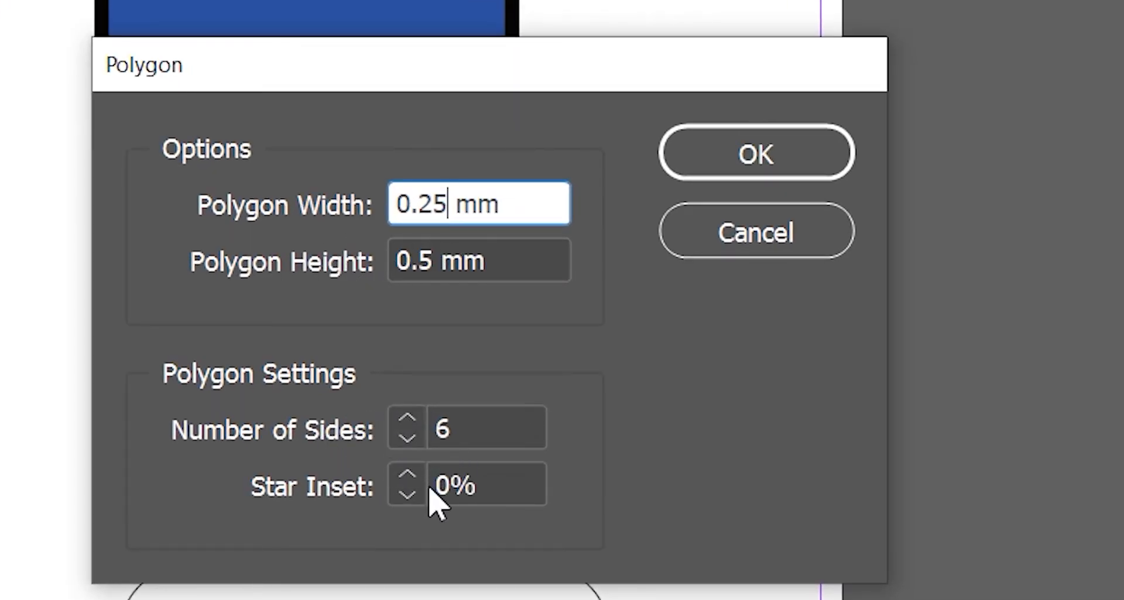
pyautogui.doubleClick(441, 198)
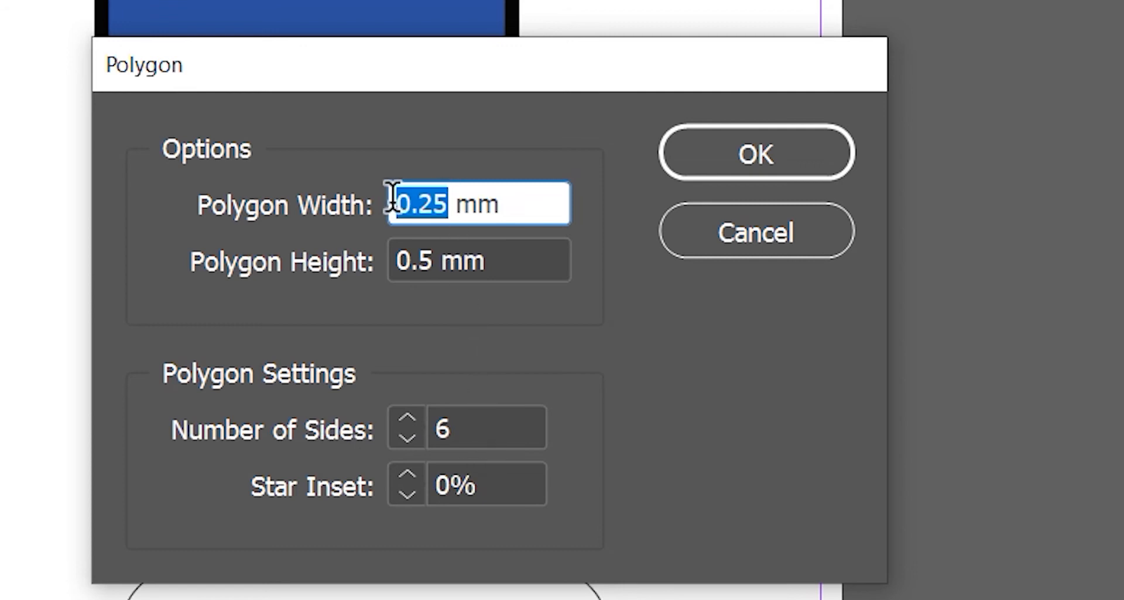
pyautogui.write('5')
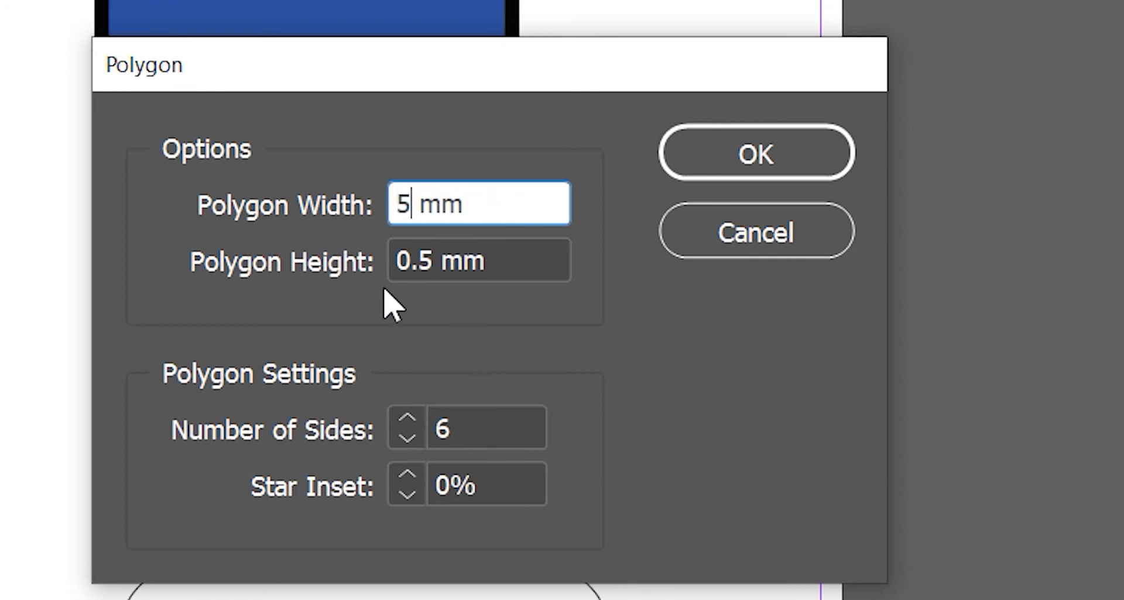
pyautogui.doubleClick(427, 258)
pyautogui.moveTo(399, 261); pyautogui.dragTo(393, 261)
pyautogui.write('5')
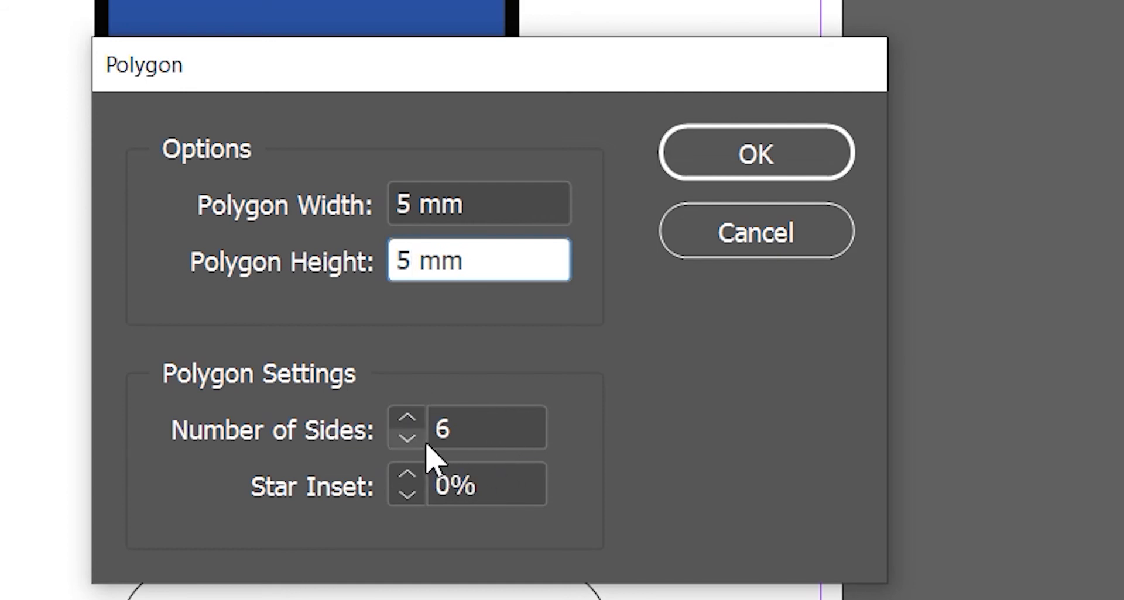
pyautogui.click(409, 440)
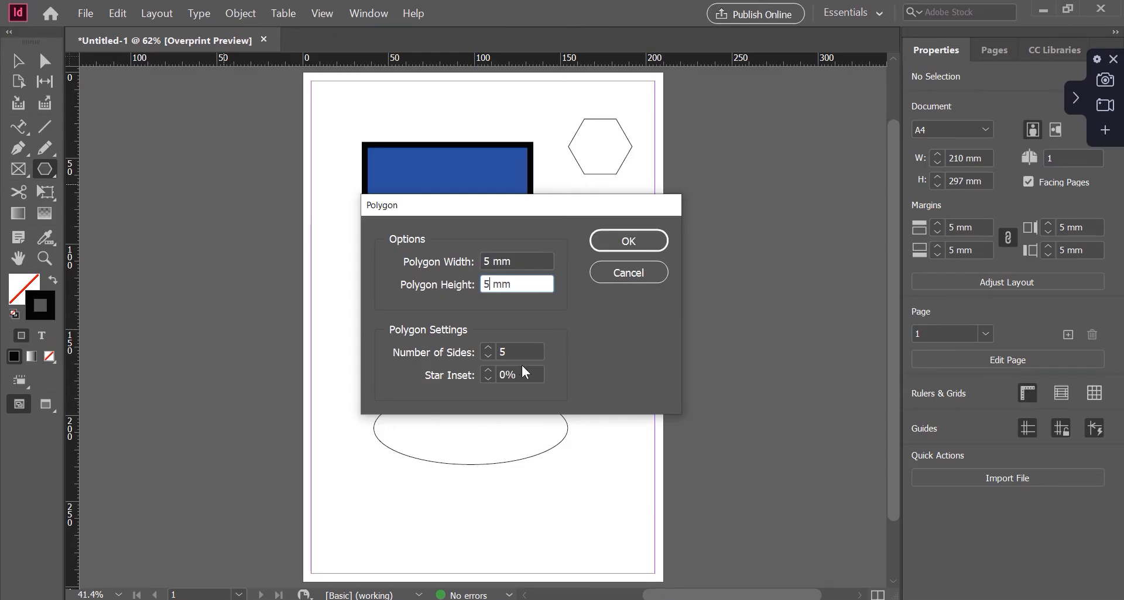
pyautogui.click(618, 245)
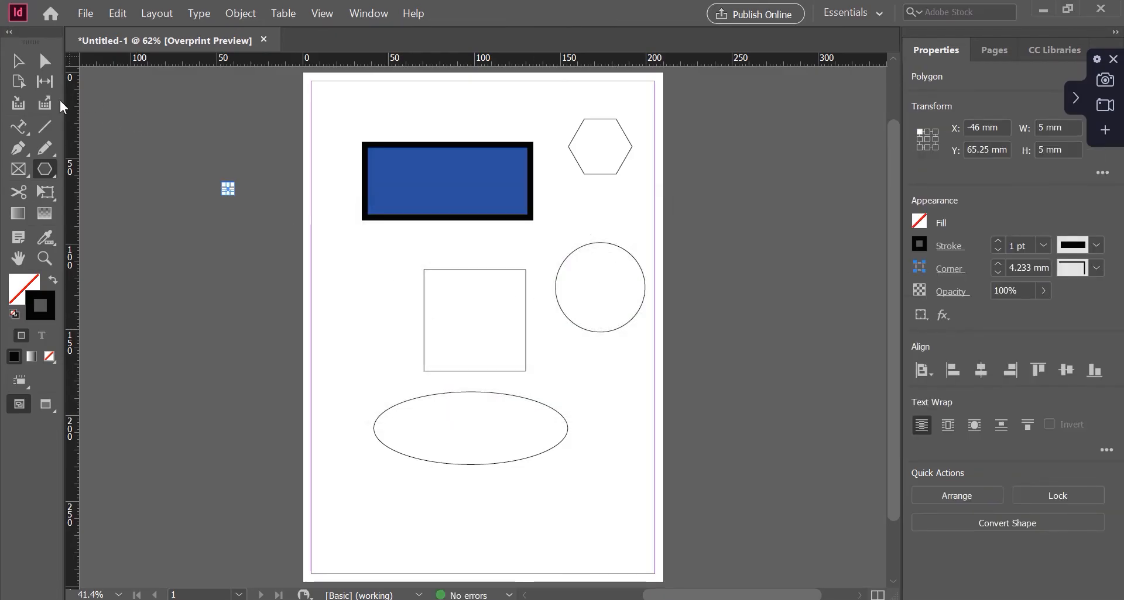
# - Enlarge the small pentagon to about 74 by 74 mm and move it over to the page's right edge
pyautogui.click(19, 62)
pyautogui.moveTo(233, 194); pyautogui.dragTo(349, 287)
pyautogui.moveTo(319, 218); pyautogui.dragTo(752, 201)
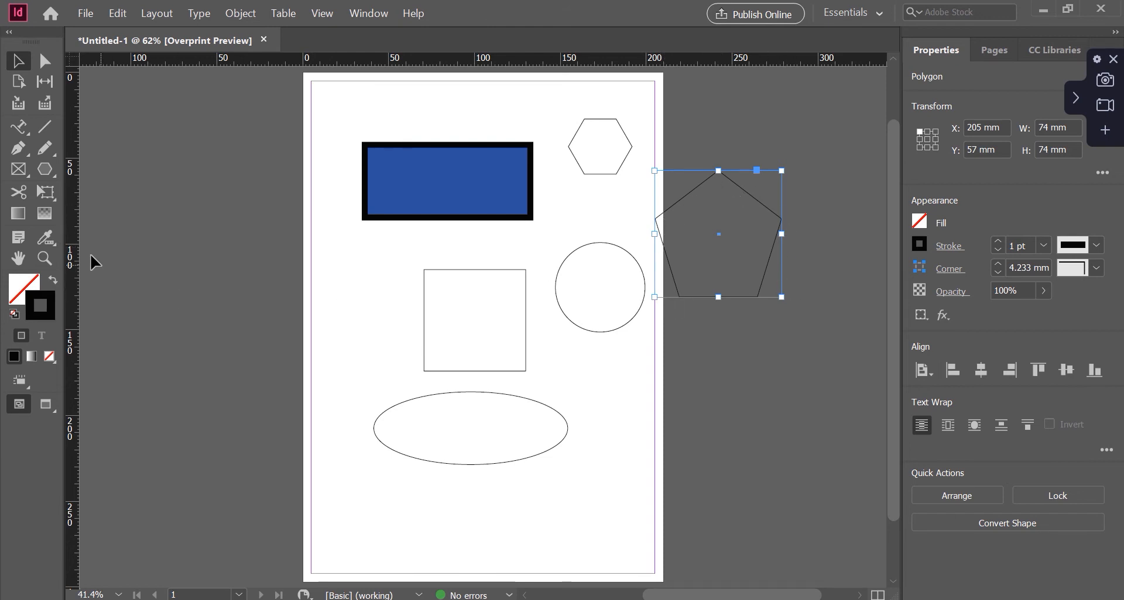
# - Create a 20-sided polygon 80 mm wide and 80 mm high beside the page's left edge
pyautogui.click(45, 169)
pyautogui.click(223, 220)
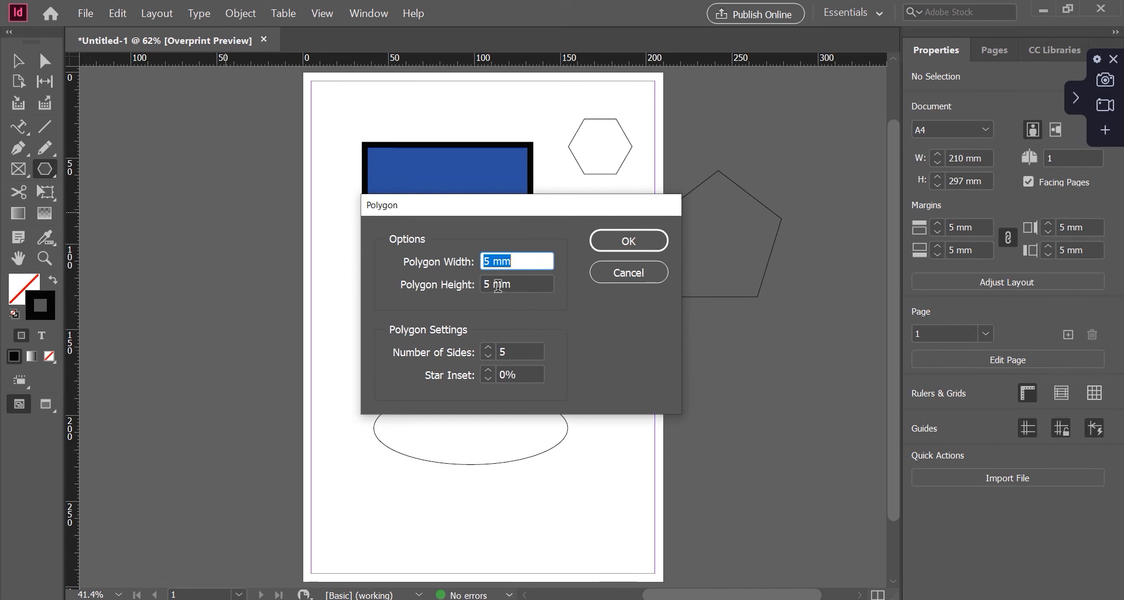
pyautogui.click(493, 262)
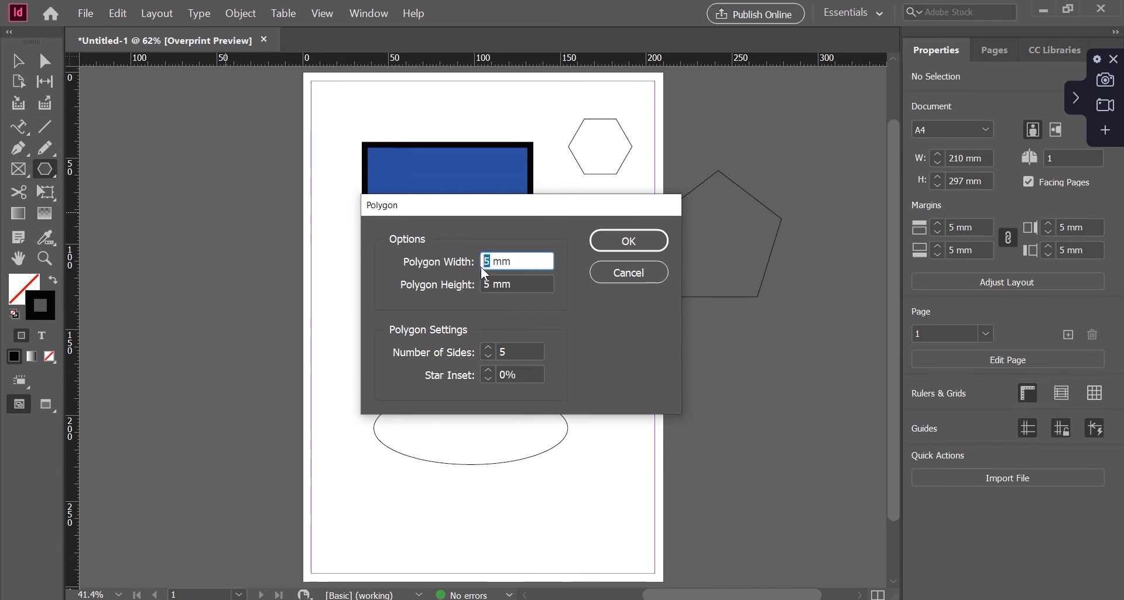
pyautogui.write('80')
pyautogui.click(483, 284)
pyautogui.write('80')
pyautogui.doubleClick(506, 353)
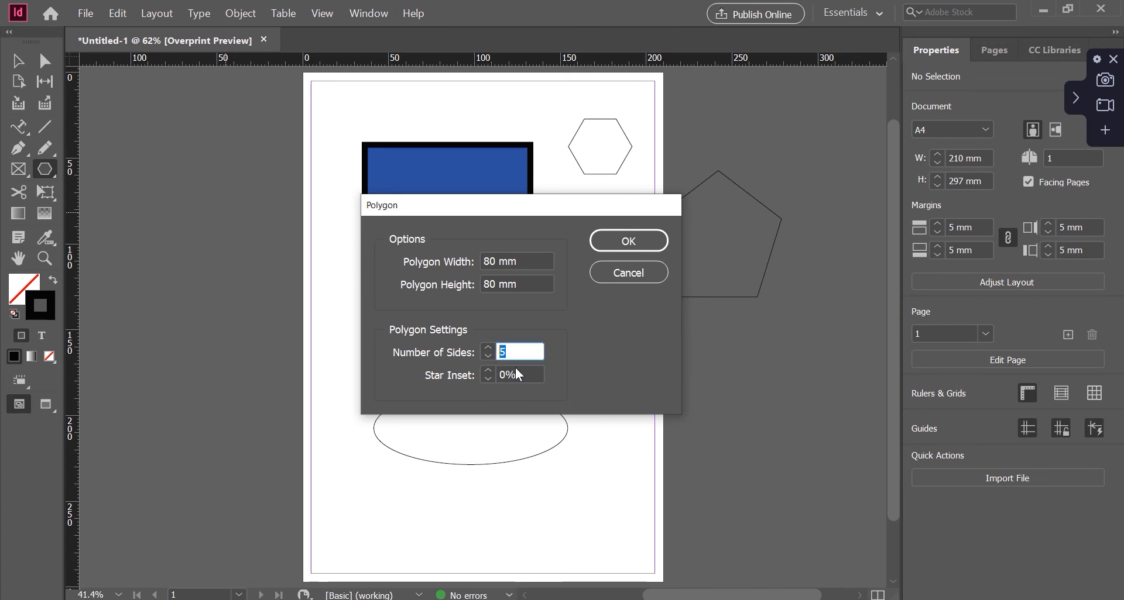
pyautogui.write('20')
pyautogui.click(614, 245)
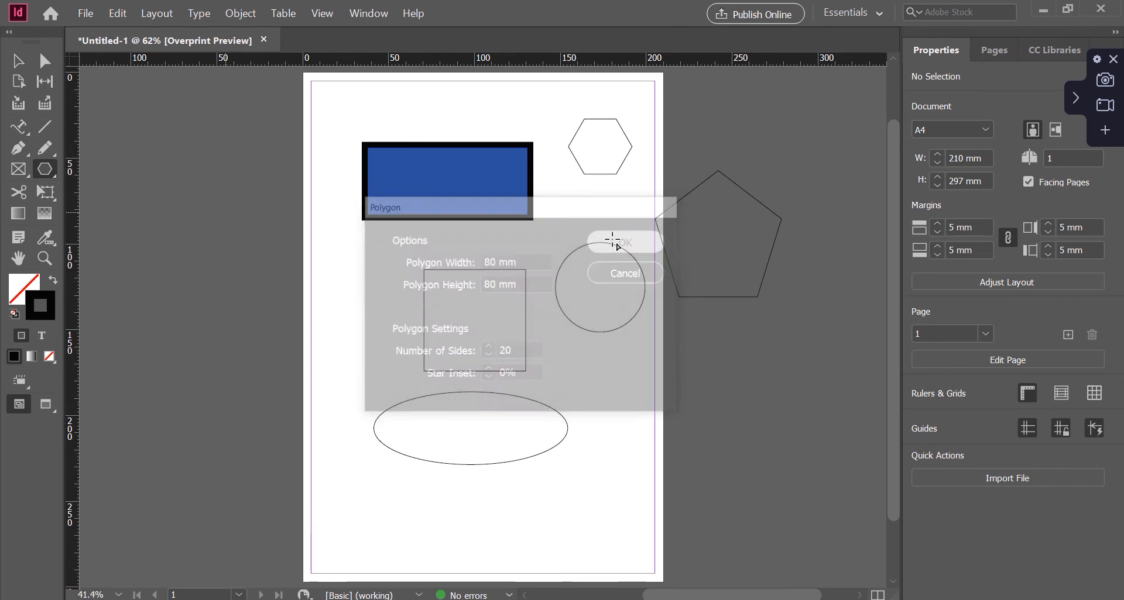
# - Examine the 20-sided polygon's straight segments up close, and fit the page back in the window
pyautogui.scroll(5, 247, 234)
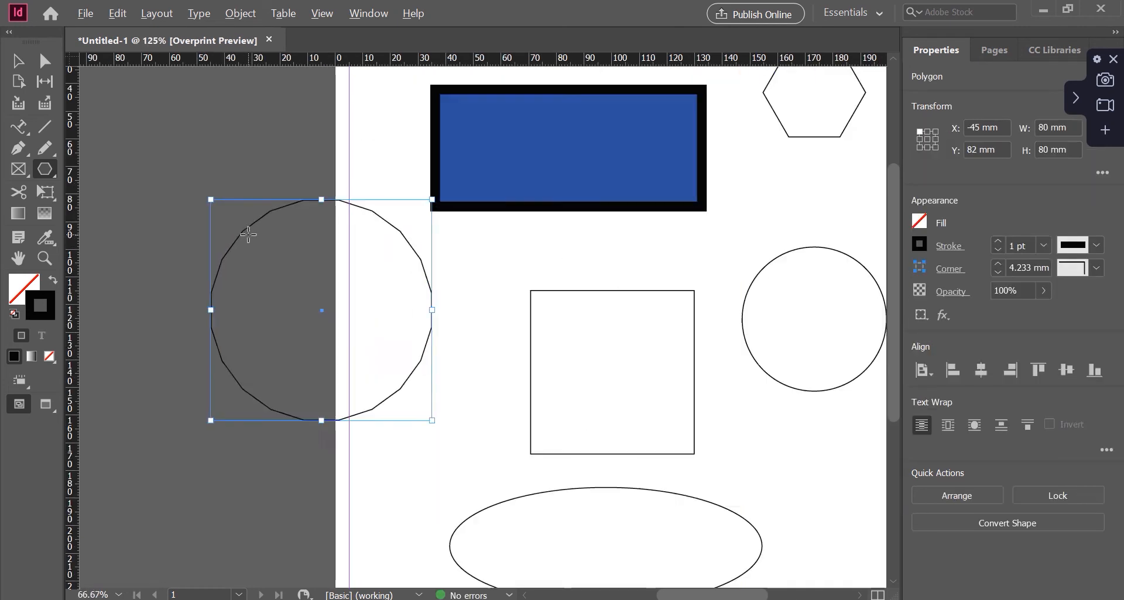
pyautogui.press('alt')
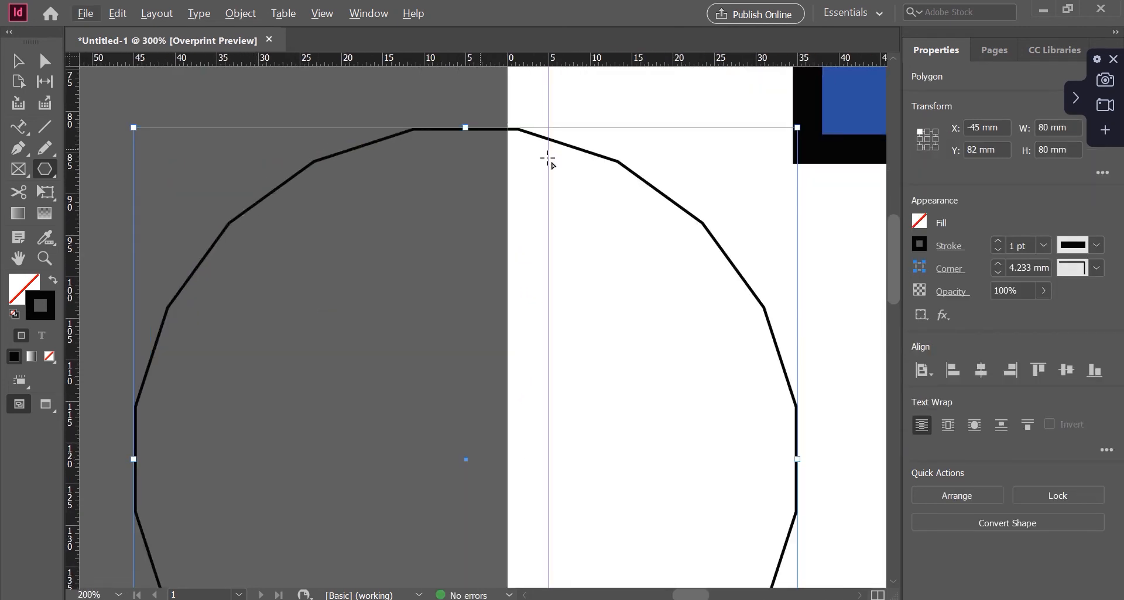
pyautogui.scroll(-5, 504, 415)
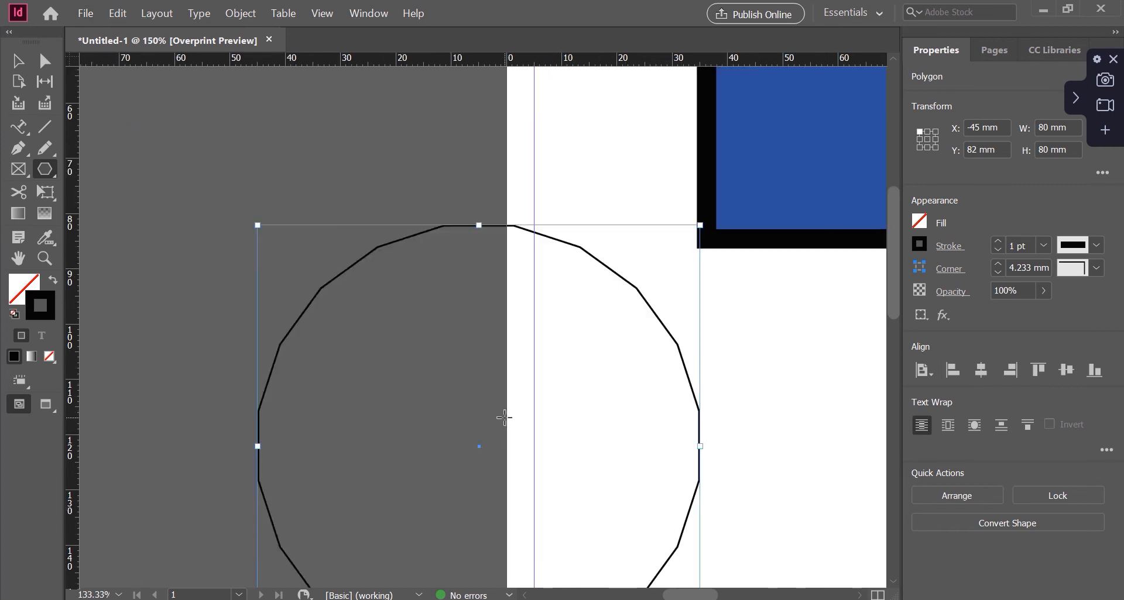
pyautogui.scroll(-1, 504, 415)
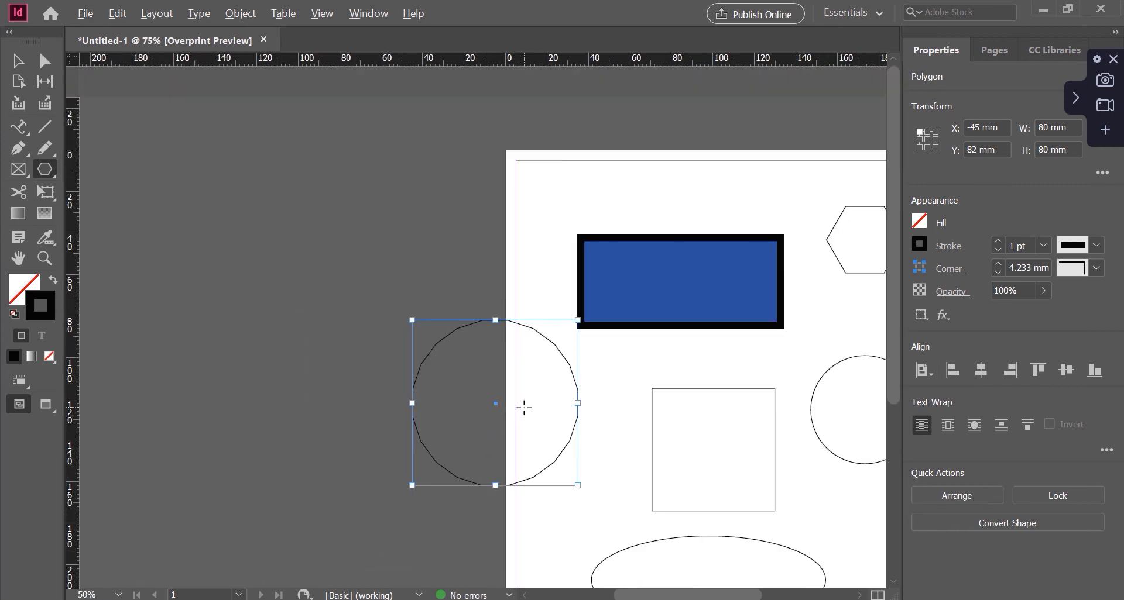
pyautogui.scroll(-3, 523, 408)
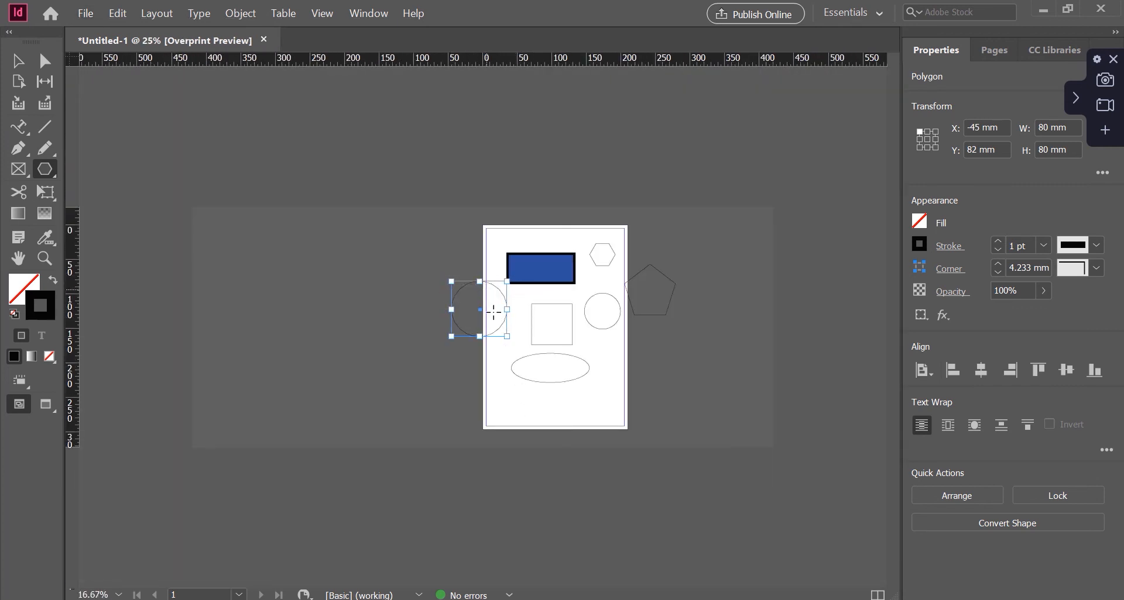
pyautogui.scroll(3, 502, 319)
pyautogui.click(320, 13)
pyautogui.click(376, 110)
pyautogui.press('v')
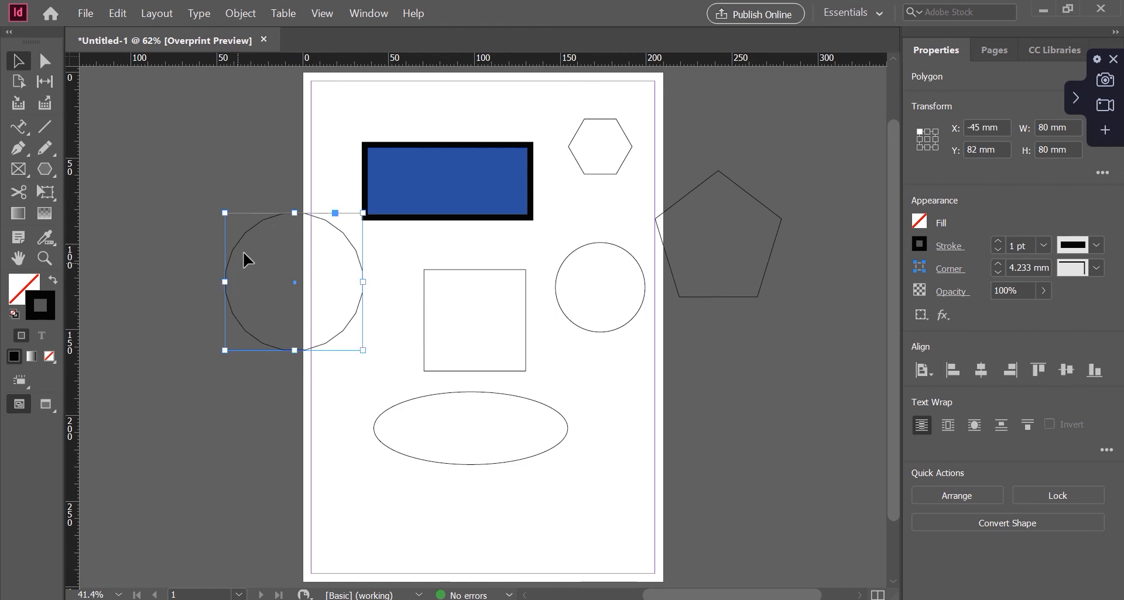
pyautogui.click(362, 218)
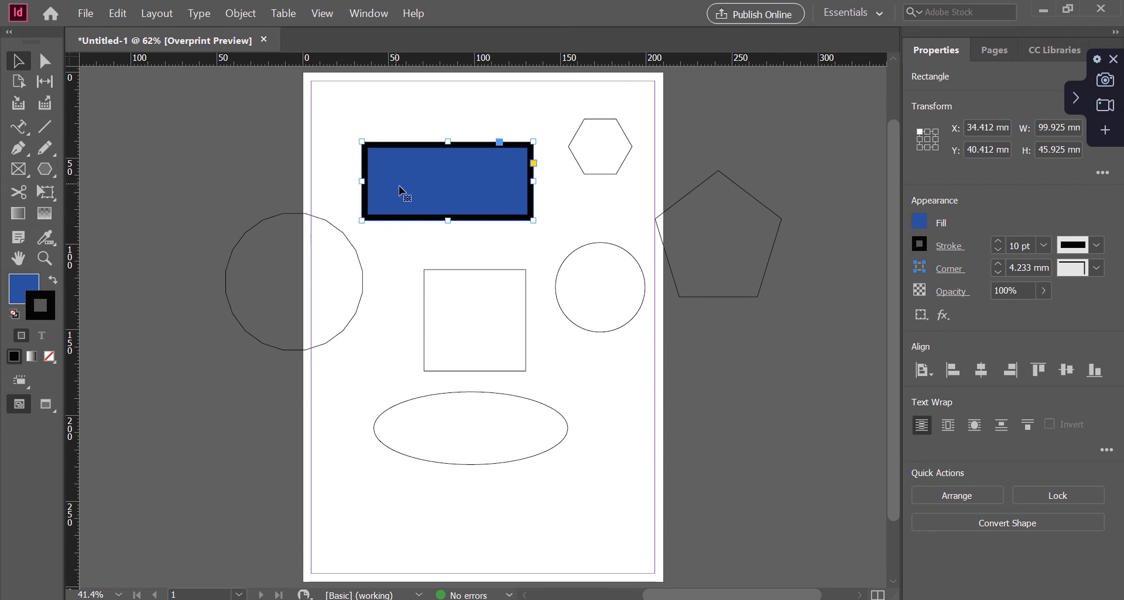
pyautogui.click(233, 191)
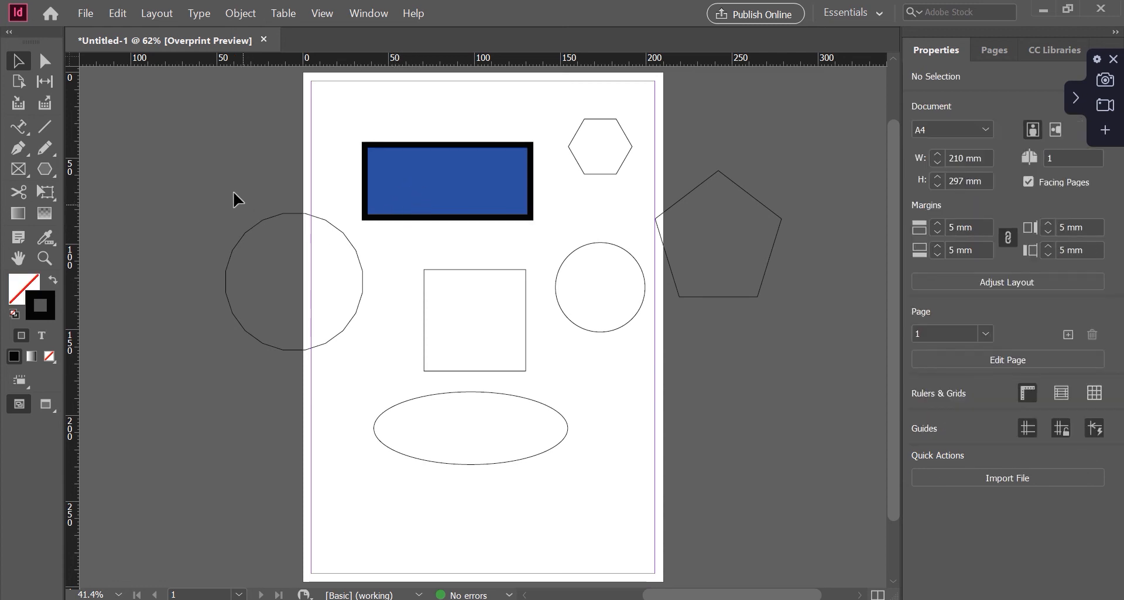
pyautogui.click(282, 259)
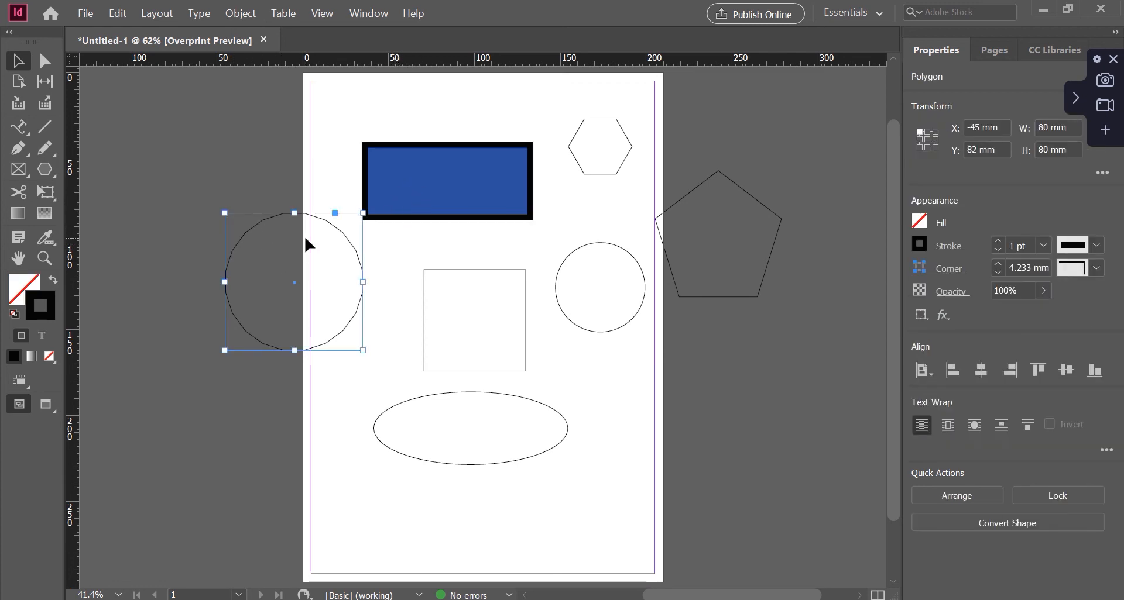
pyautogui.click(267, 187)
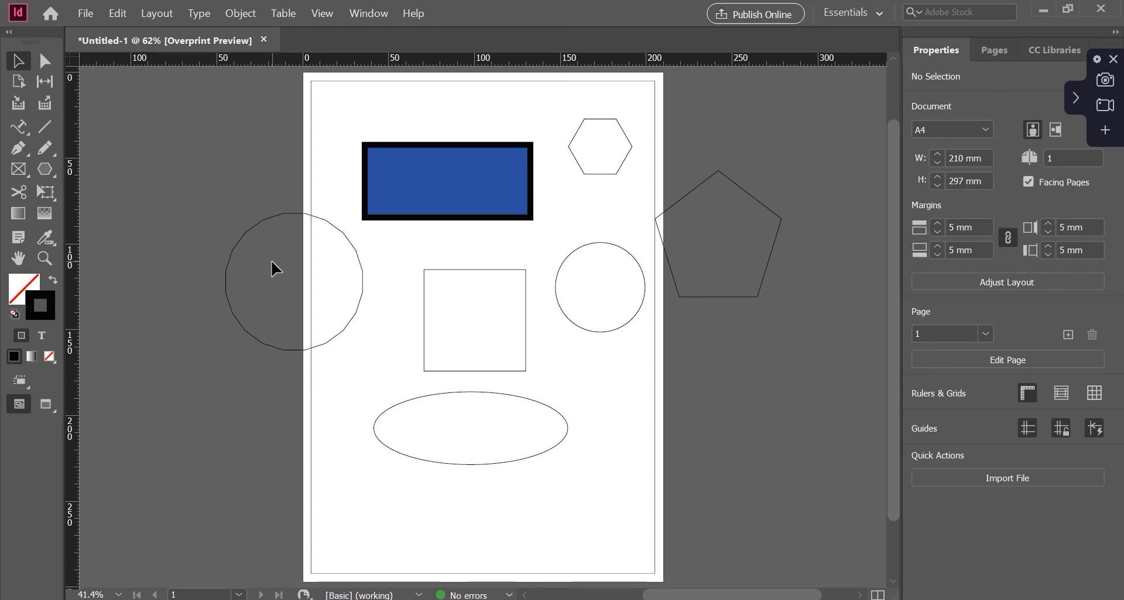
pyautogui.click(287, 283)
pyautogui.click(250, 186)
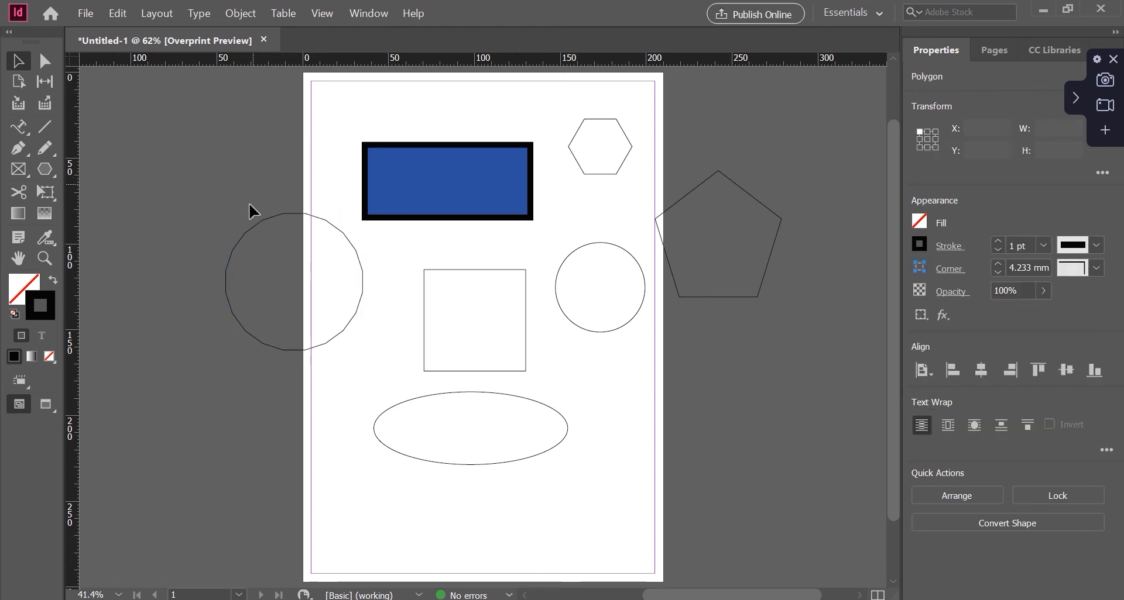
# - Turn the 20-sided polygon beside the page's left edge into a starburst with a 50% star inset
pyautogui.click(260, 297)
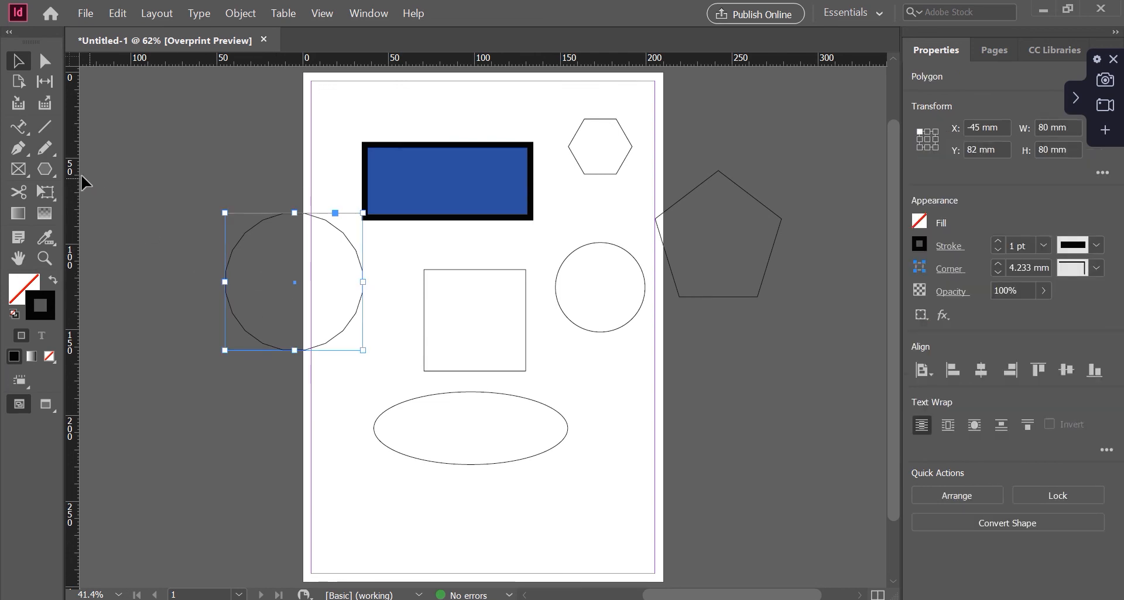
pyautogui.doubleClick(46, 167)
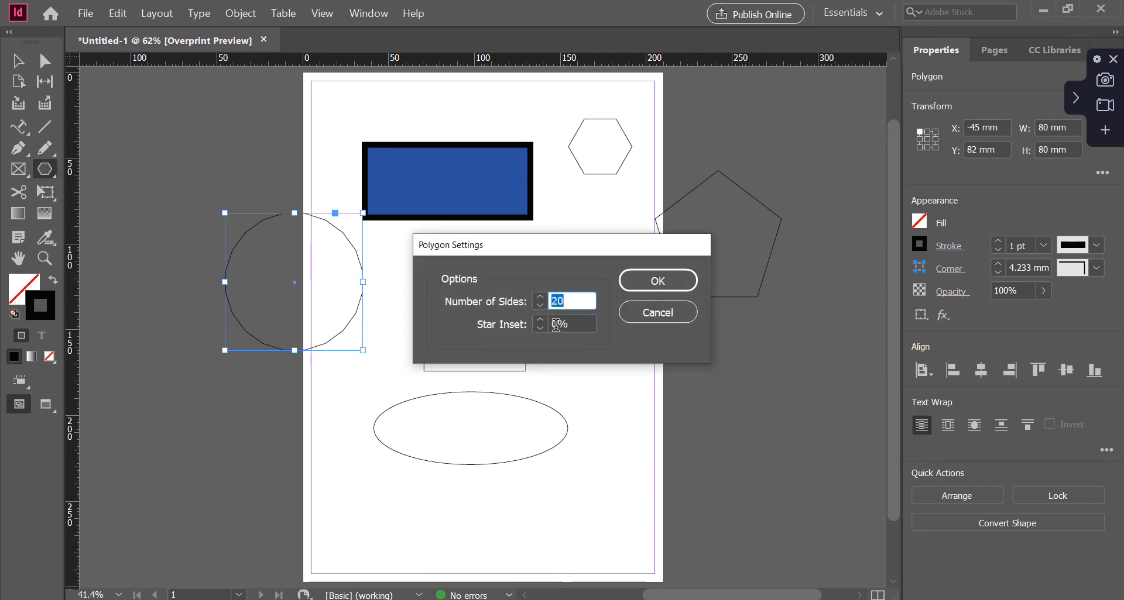
pyautogui.press('Tab')
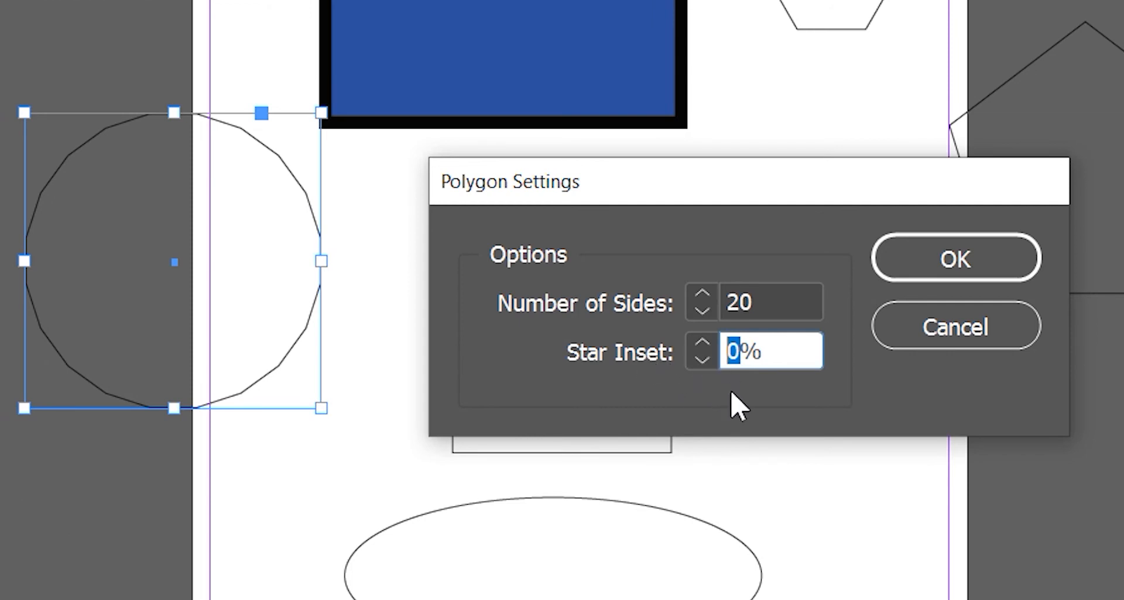
pyautogui.write('50')
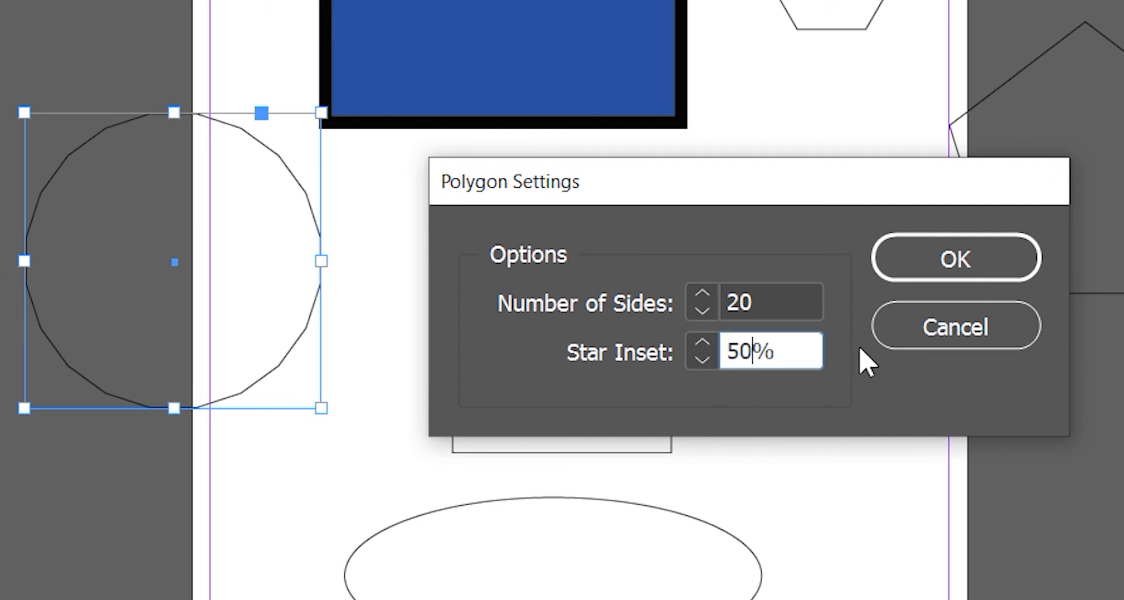
pyautogui.click(919, 275)
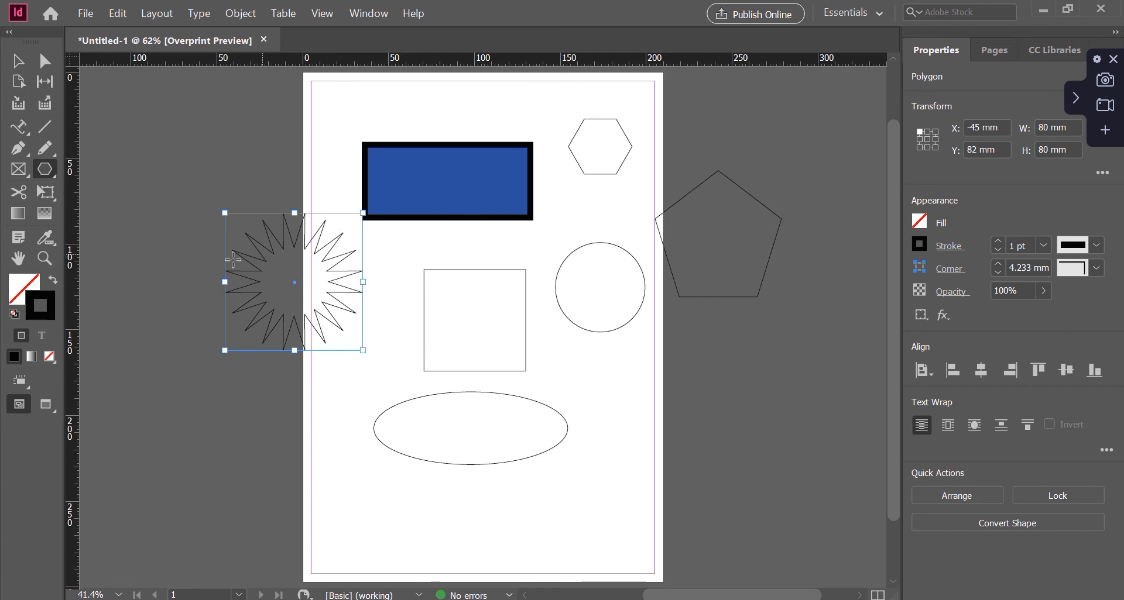
# - Try a star inset of 80% on the 20-pointed starburst
pyautogui.doubleClick(47, 171)
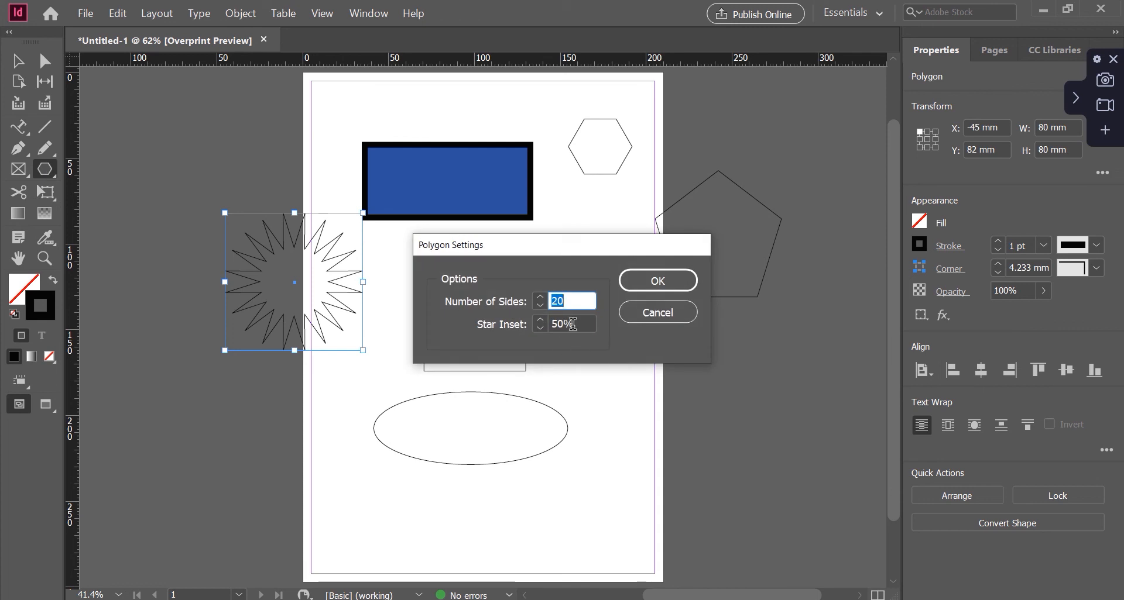
pyautogui.click(564, 321)
pyautogui.doubleClick(559, 324)
pyautogui.write('80')
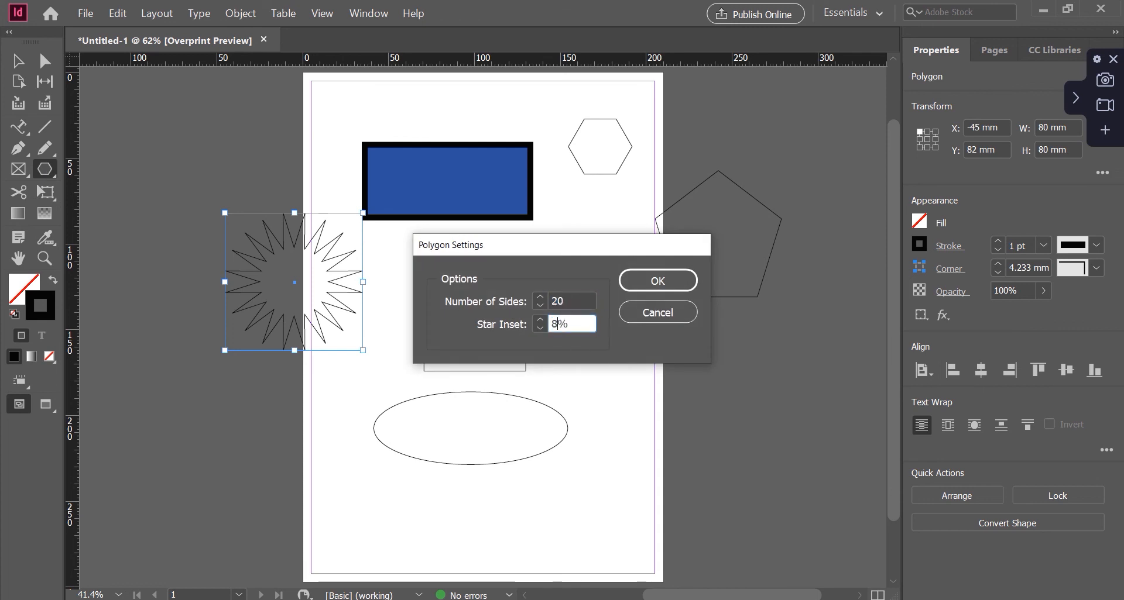
pyautogui.click(648, 281)
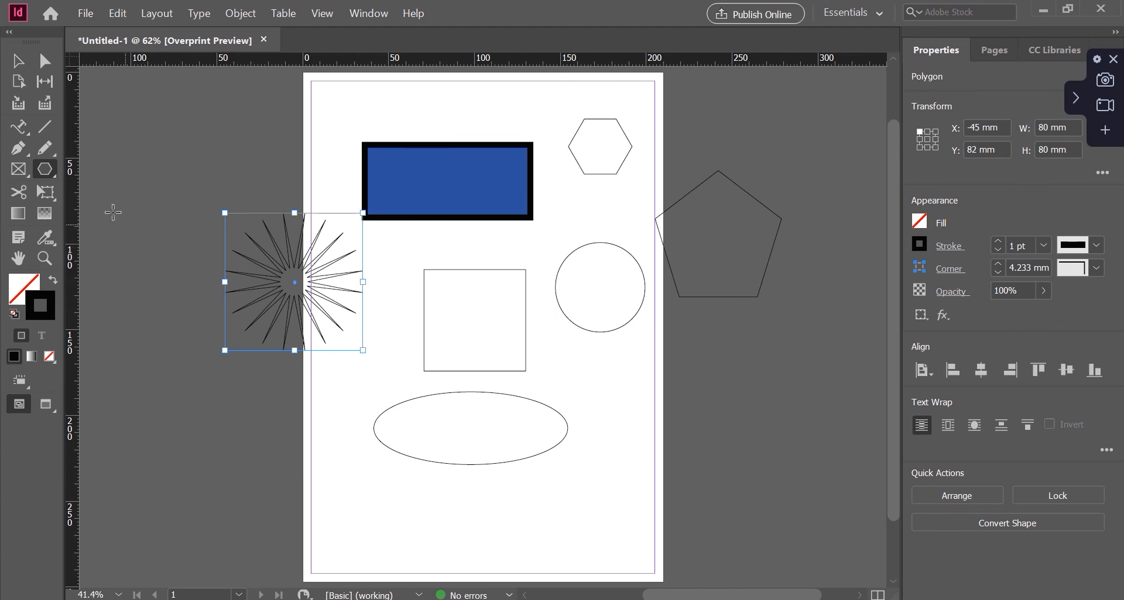
pyautogui.doubleClick(46, 171)
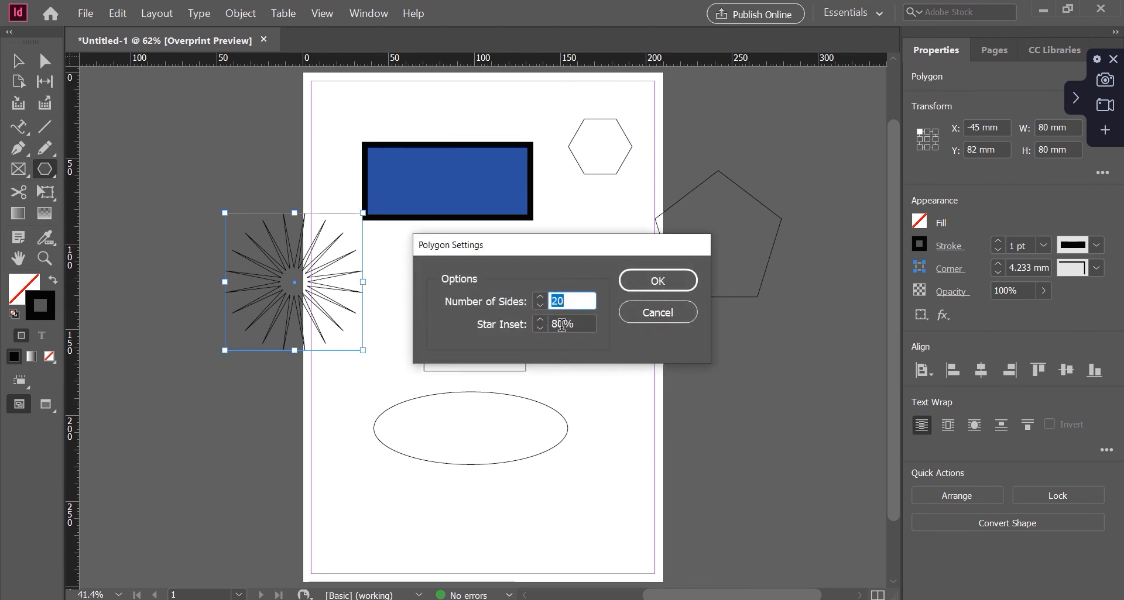
pyautogui.click(639, 310)
# - Try turning the pentagon at the page's right edge into a star with 5 sides and a 50% inset
pyautogui.click(17, 61)
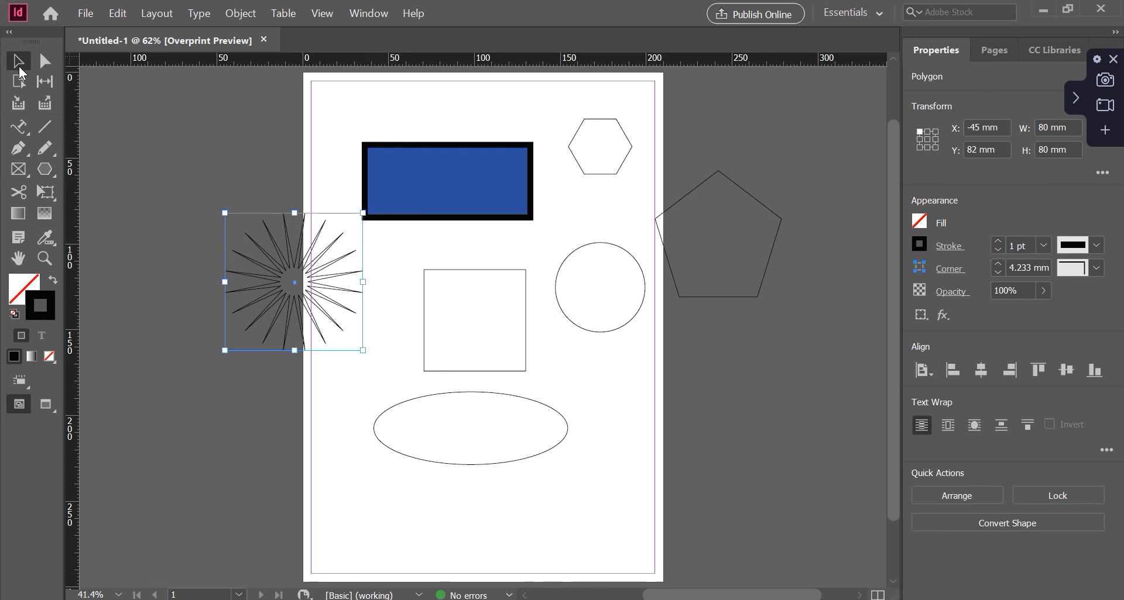
pyautogui.click(729, 214)
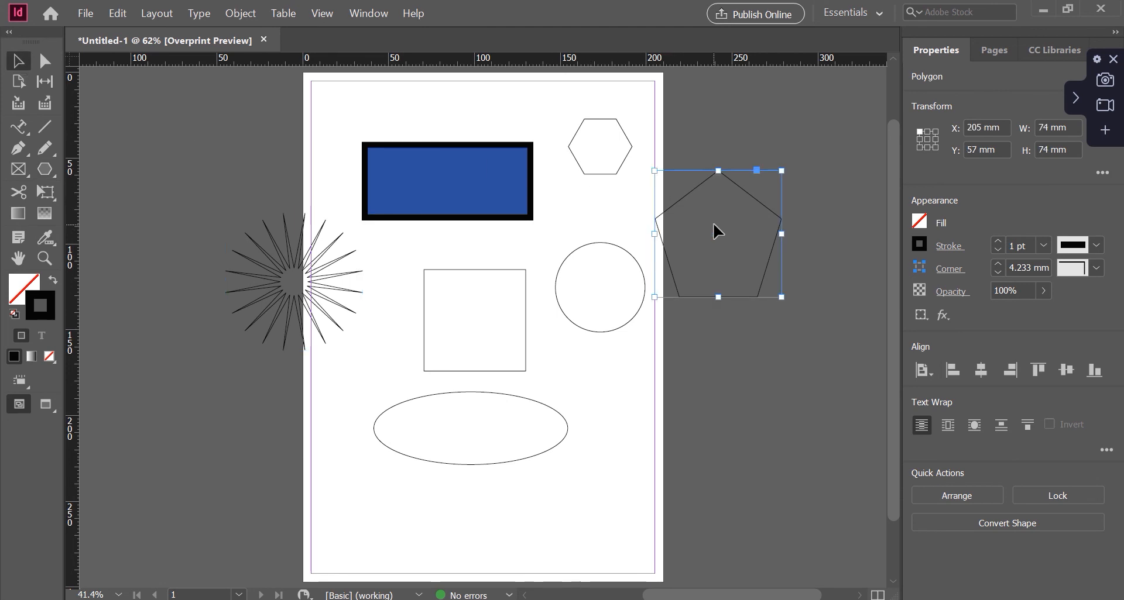
pyautogui.click(45, 169)
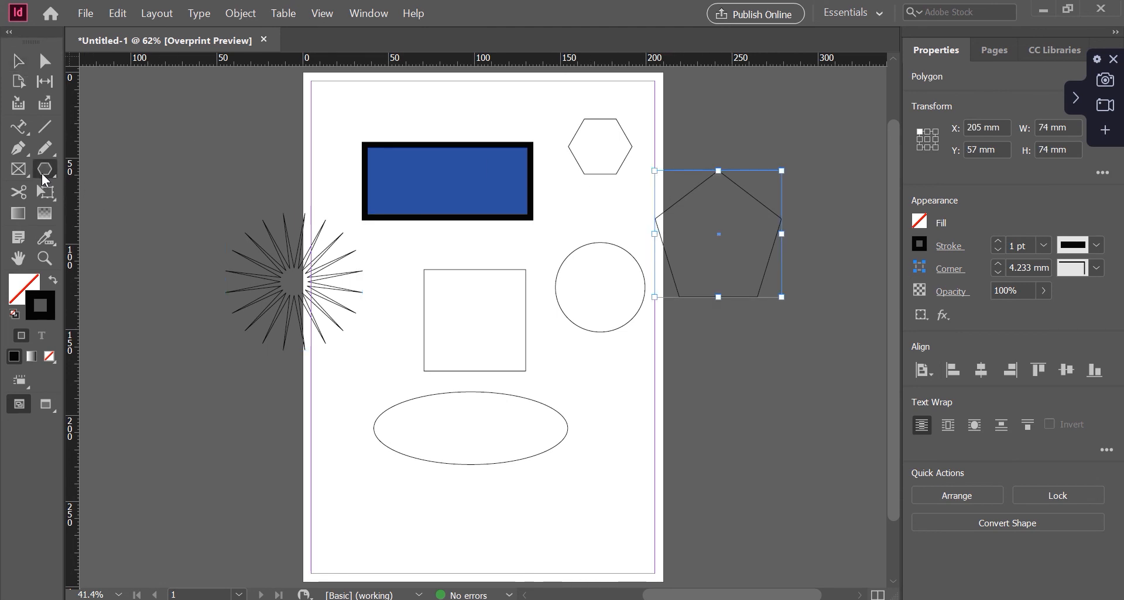
pyautogui.doubleClick(37, 174)
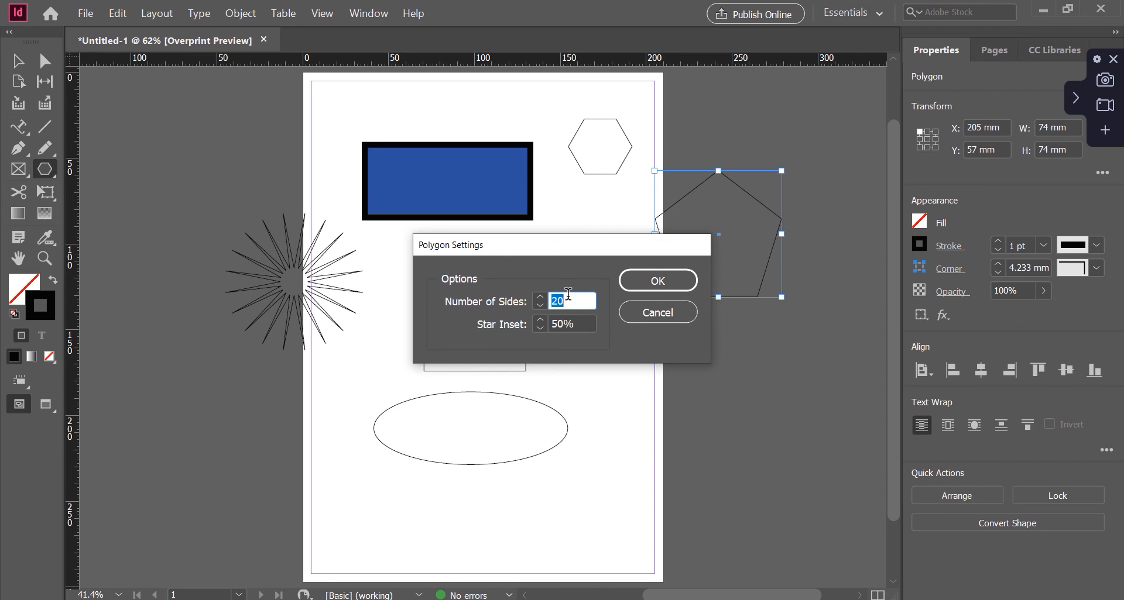
pyautogui.write('5')
pyautogui.click(561, 324)
pyautogui.click(657, 287)
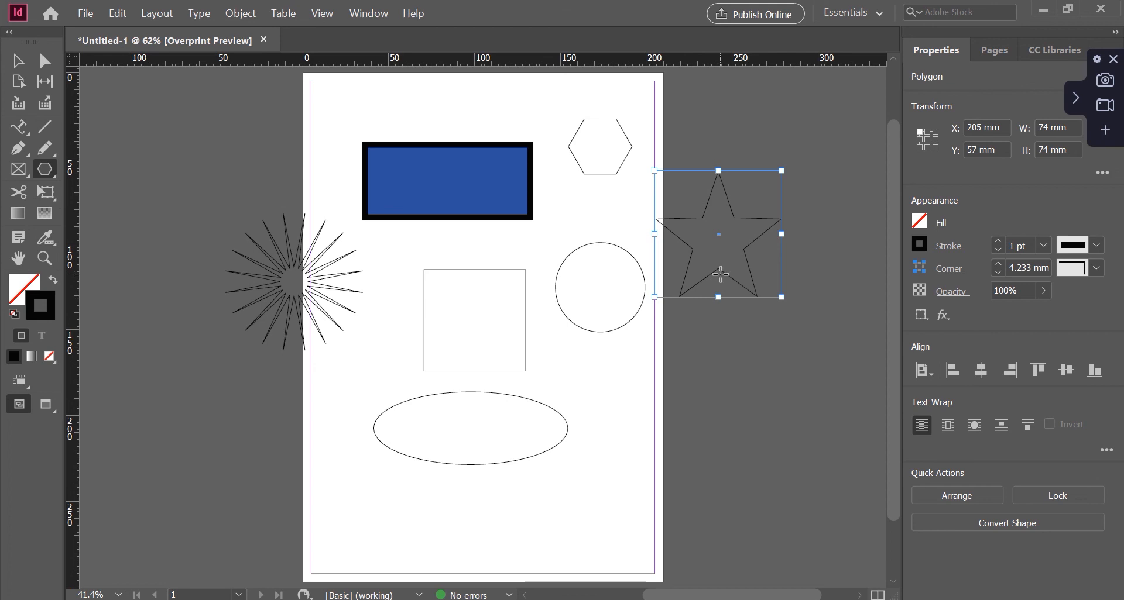
pyautogui.doubleClick(45, 169)
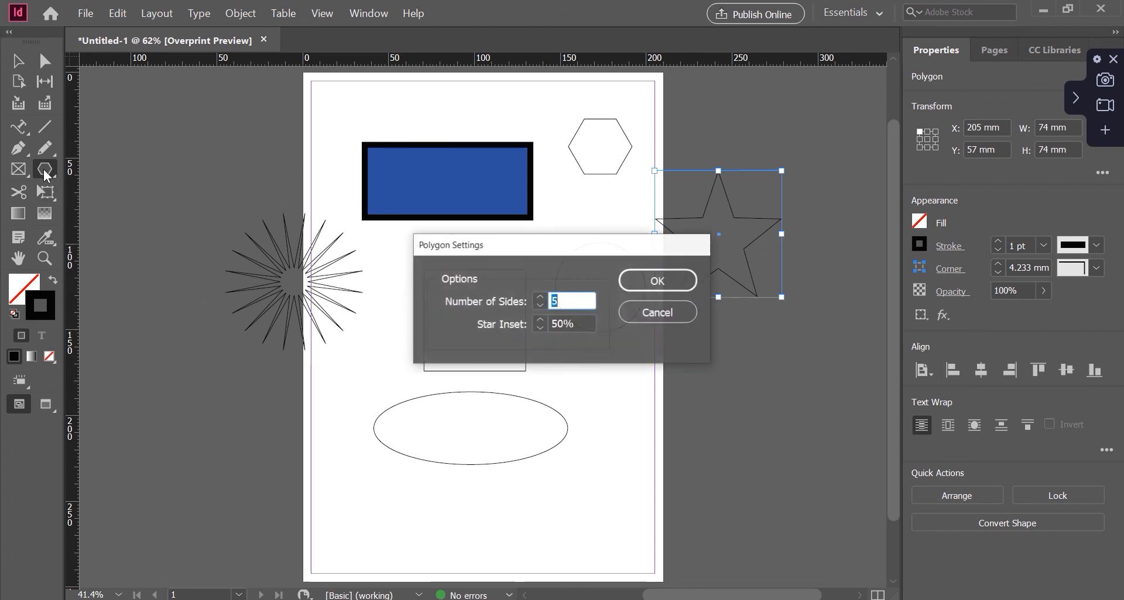
pyautogui.click(634, 309)
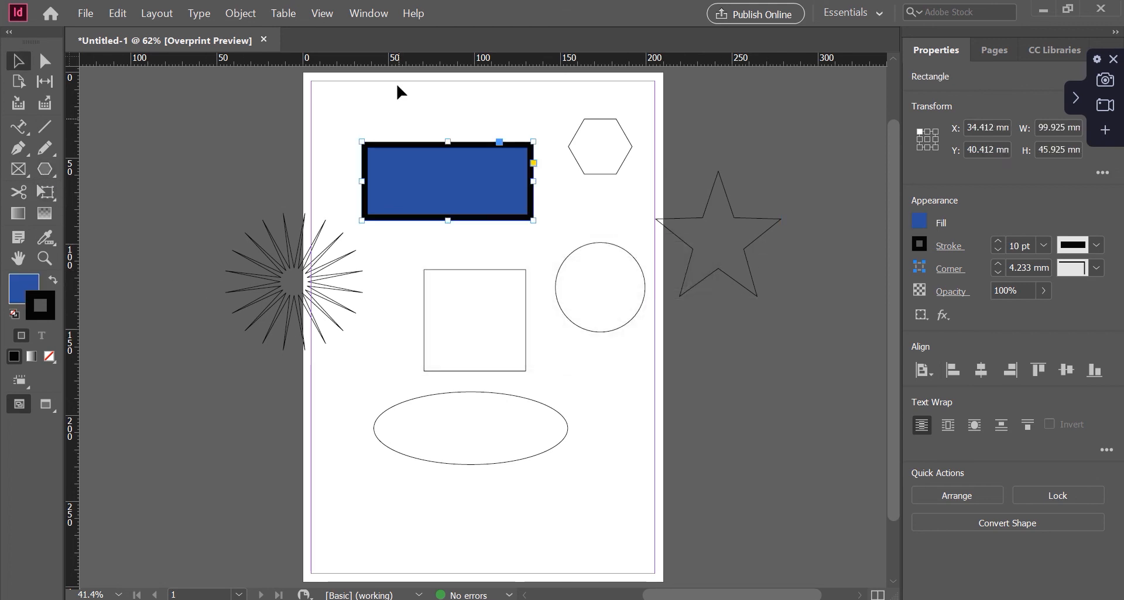
# - Select the blue rectangle near the top of the page and switch it to live corner editing
pyautogui.click(396, 84)
pyautogui.click(447, 170)
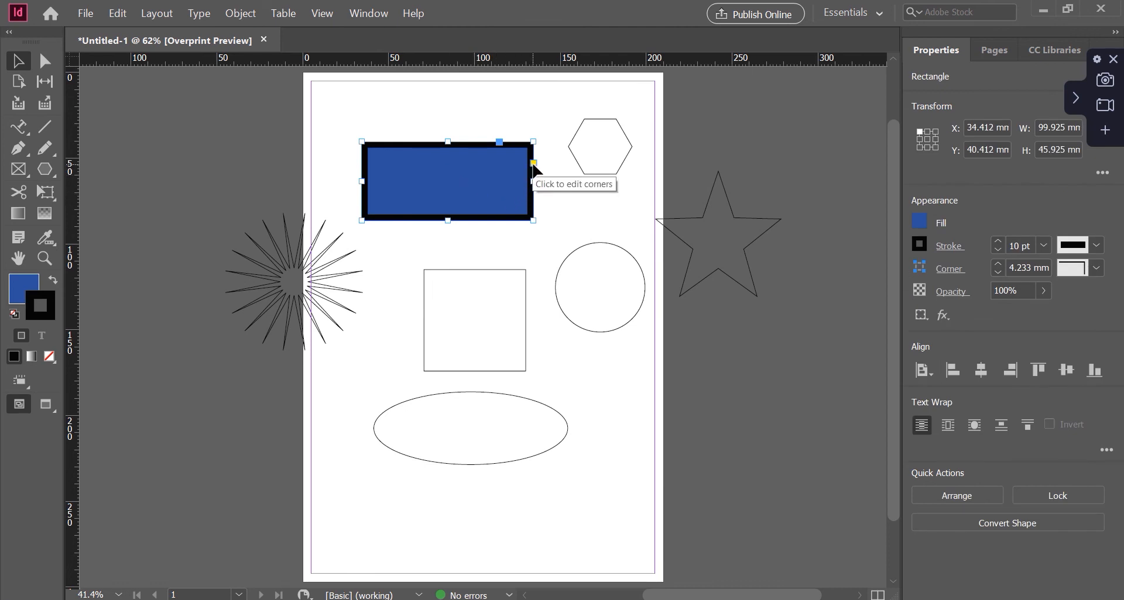
pyautogui.click(533, 164)
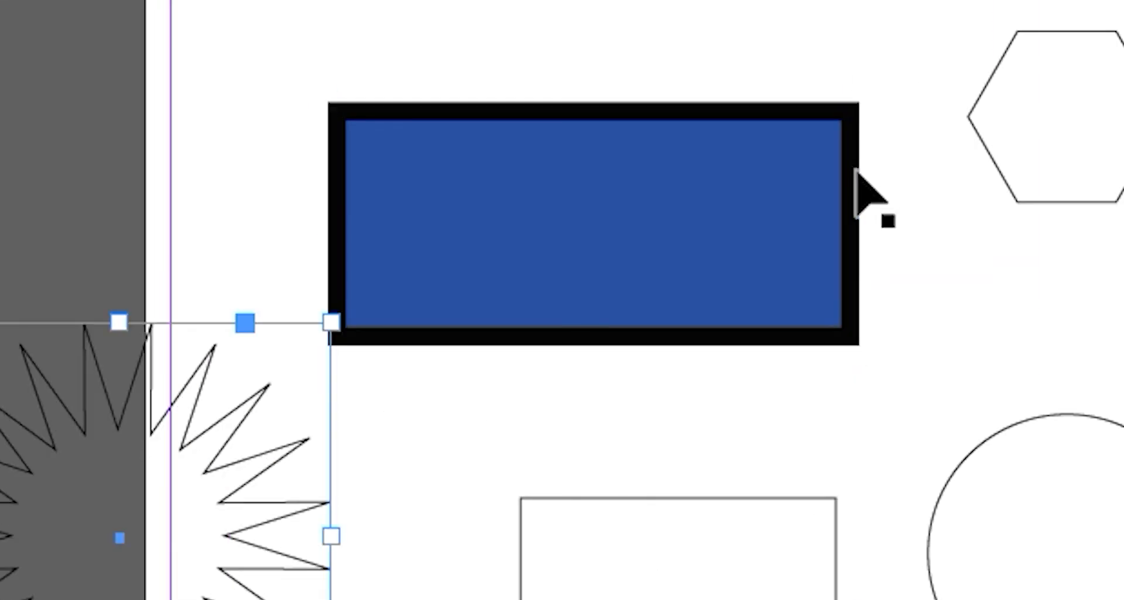
pyautogui.click(532, 164)
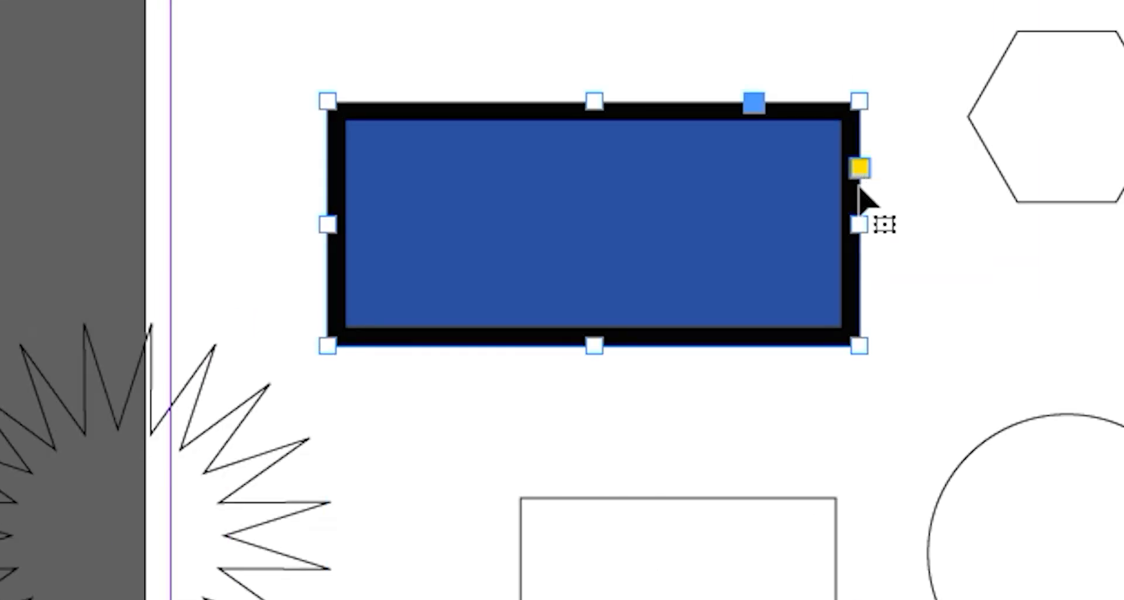
pyautogui.click(857, 168)
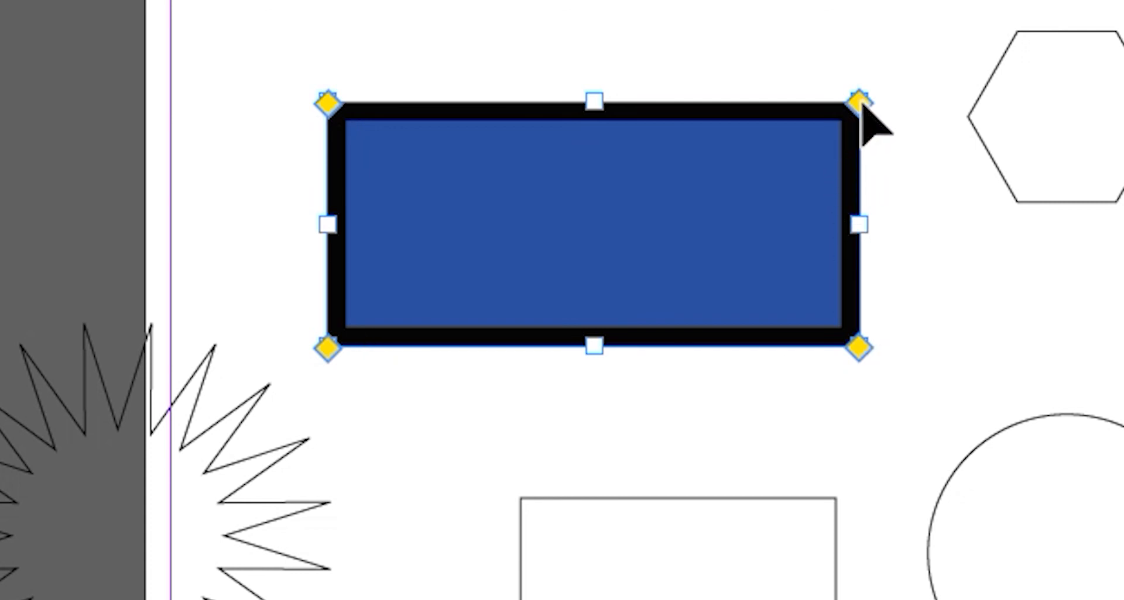
# - Try rounding all four corners of the blue rectangle to their maximum radius, and undo it
pyautogui.moveTo(863, 108); pyautogui.dragTo(745, 95)
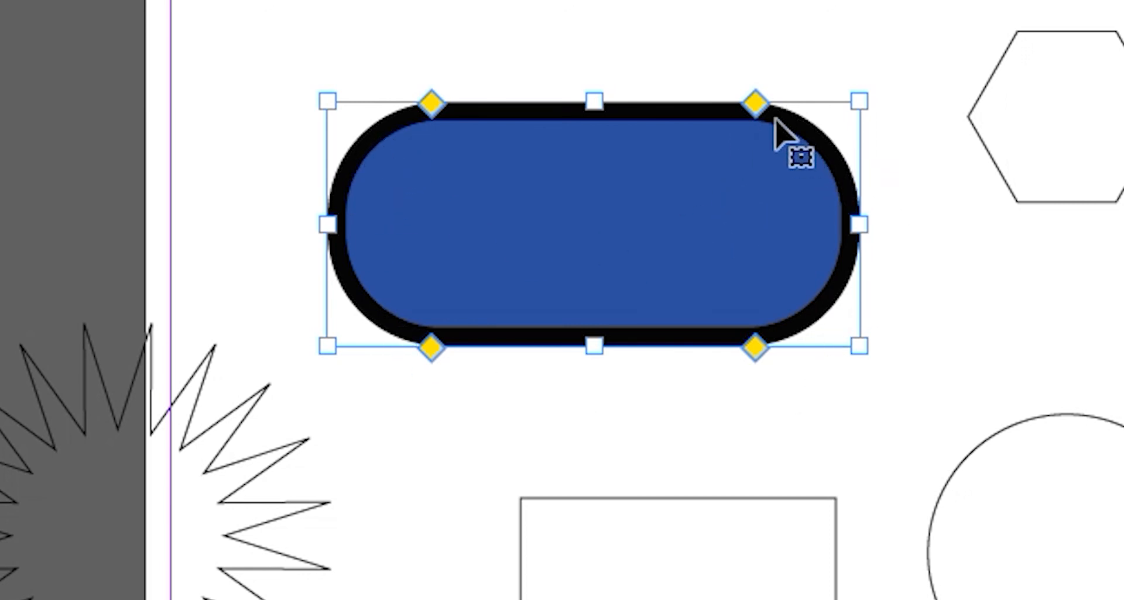
pyautogui.hotkey('ctrl', 'z')
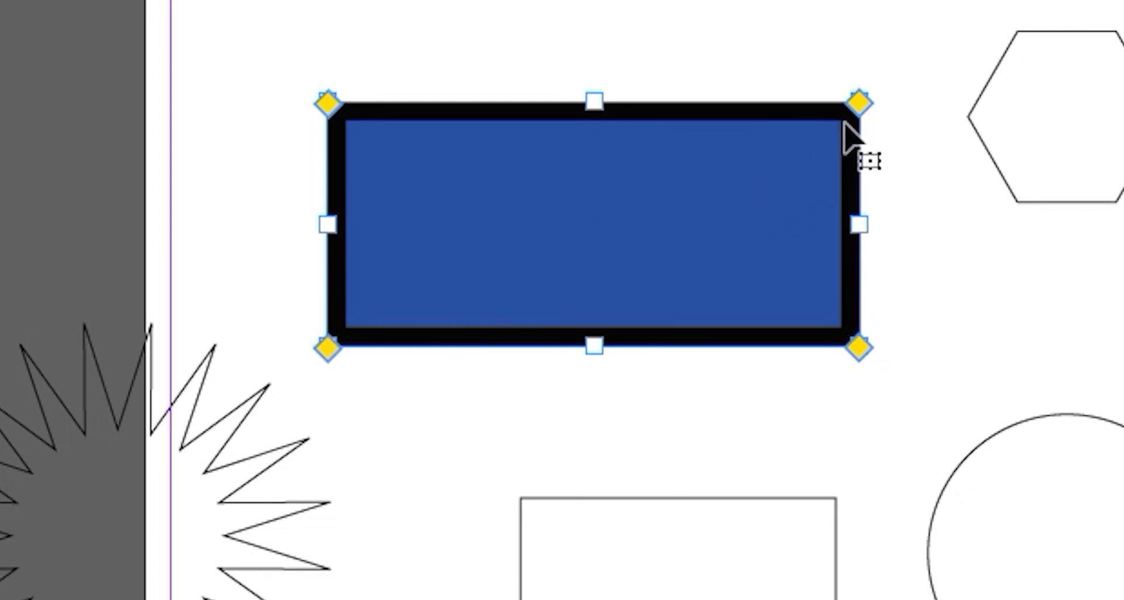
# - Round only the blue rectangle's upper-right and lower-left corners individually to their maximum radius, and deselect it
pyautogui.moveTo(861, 106); pyautogui.dragTo(671, 102)
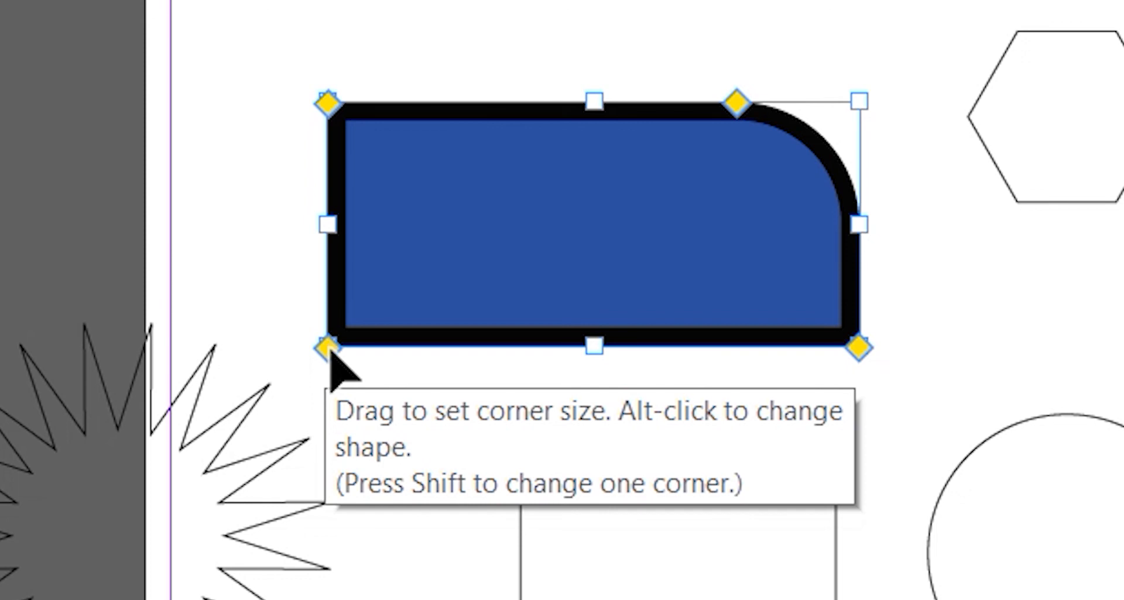
pyautogui.moveTo(327, 348); pyautogui.dragTo(494, 389)
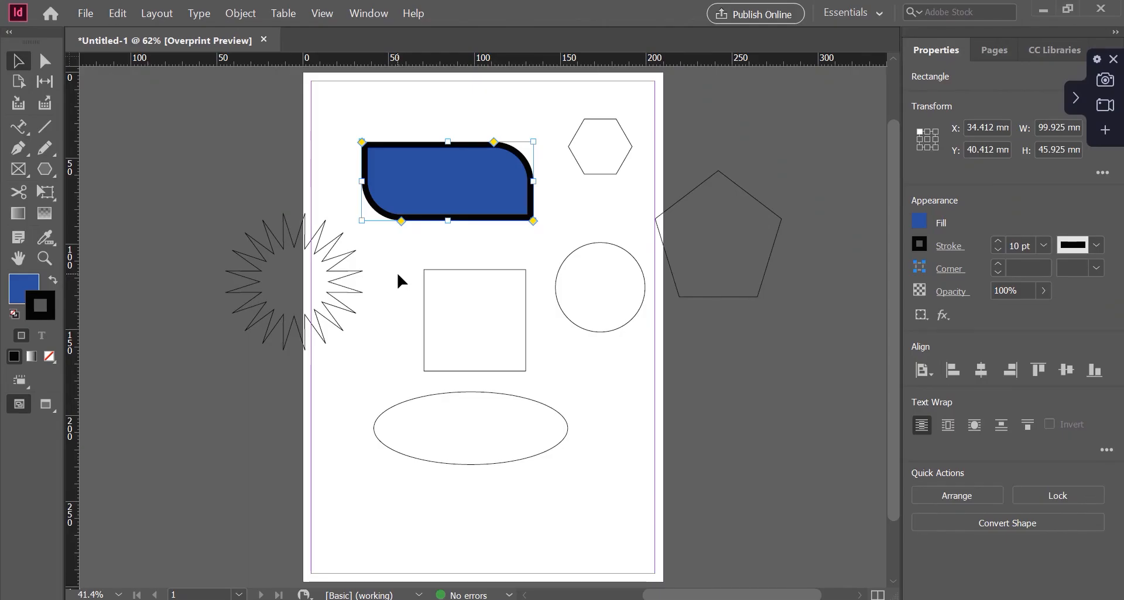
pyautogui.click(770, 473)
# - Rotate the blue rectangle clockwise until it slopes diagonally from upper left to lower right, and clear the selection
pyautogui.click(485, 195)
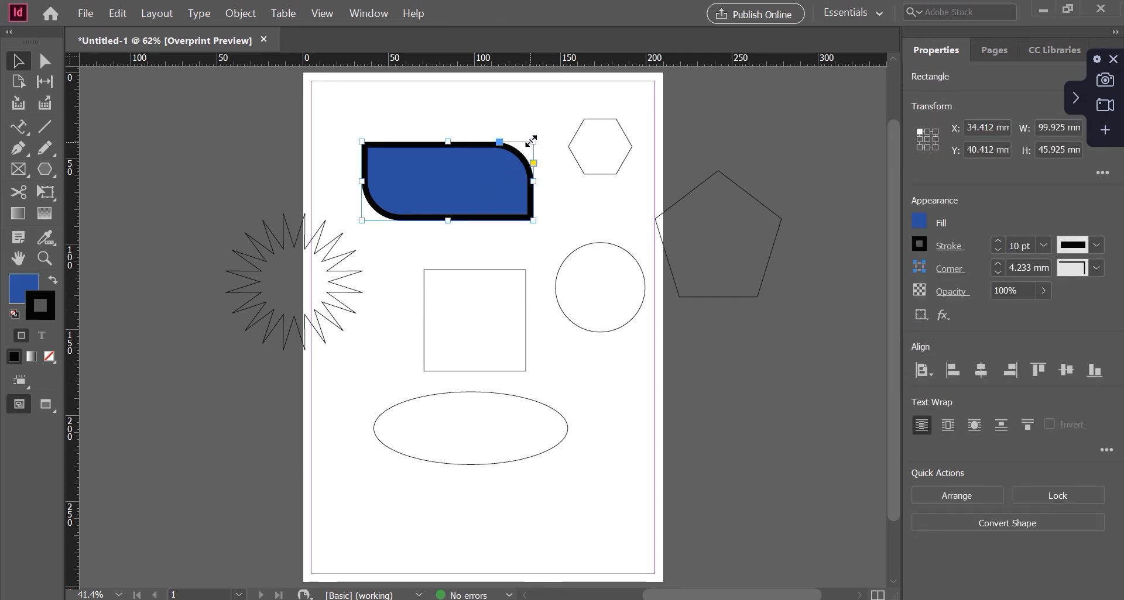
pyautogui.moveTo(539, 133); pyautogui.dragTo(555, 241)
pyautogui.hotkey('ctrl', 'z')
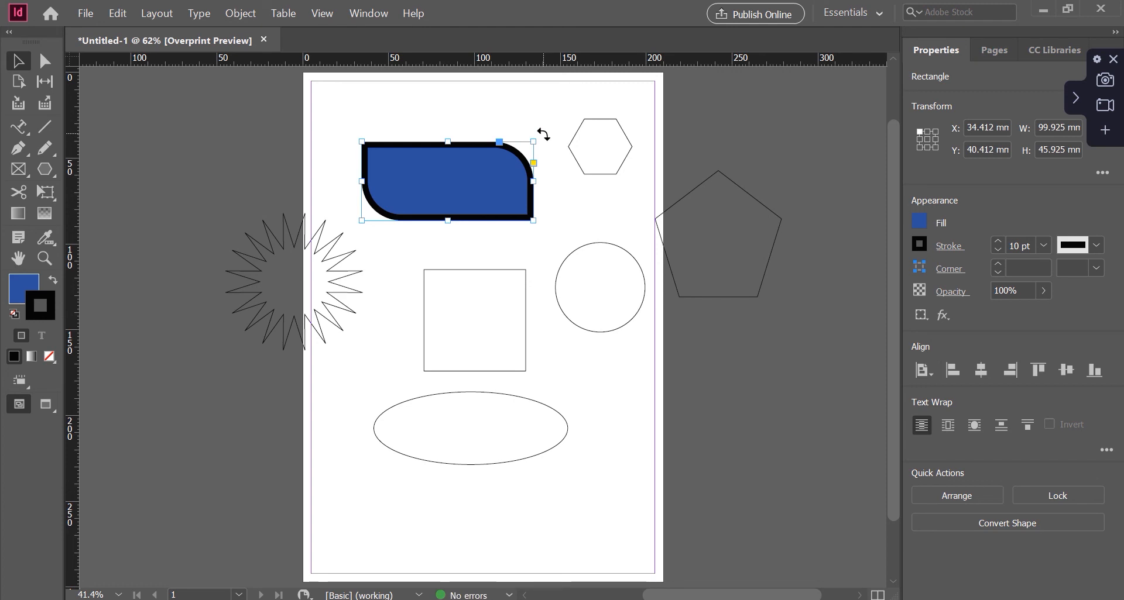
pyautogui.hotkey('ctrl', 'z')
pyautogui.moveTo(543, 134); pyautogui.dragTo(579, 232)
pyautogui.click(358, 234)
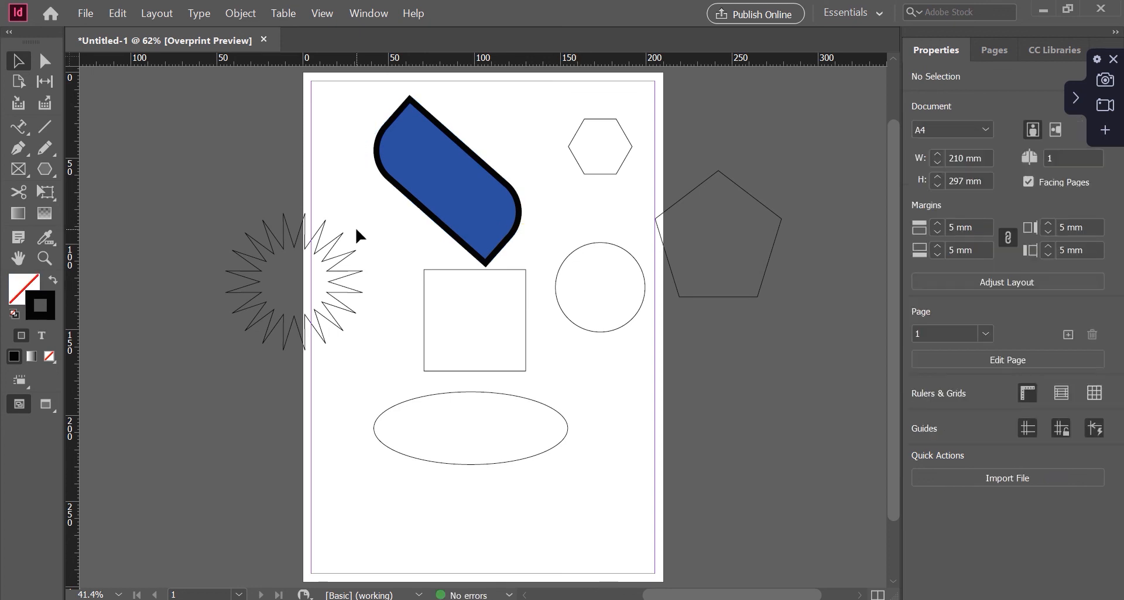